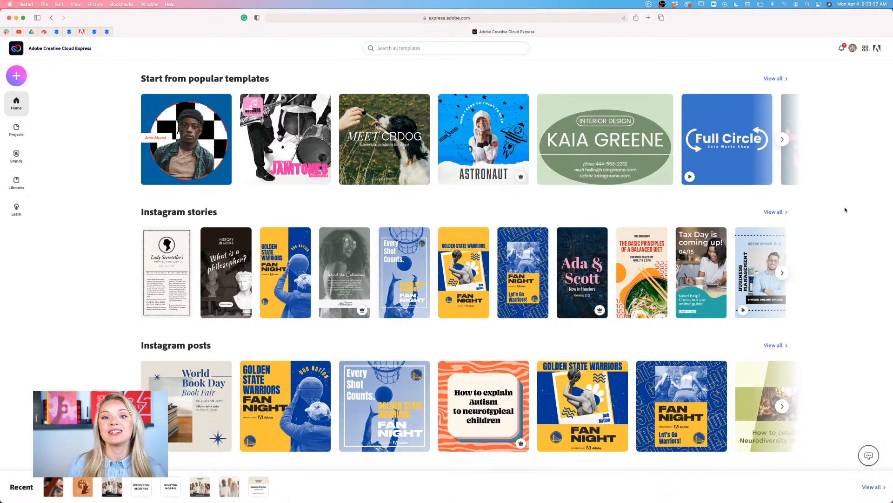
scroll(846, 210, "down", 3)
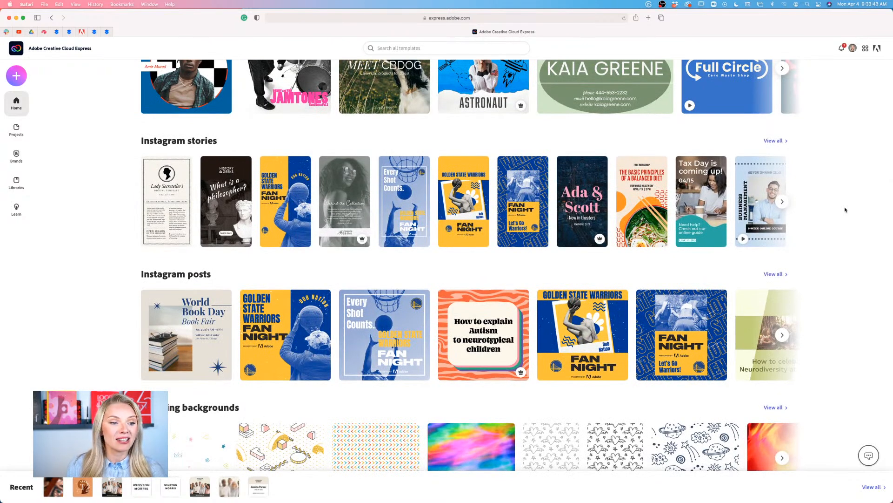
scroll(845, 210, "down", 4)
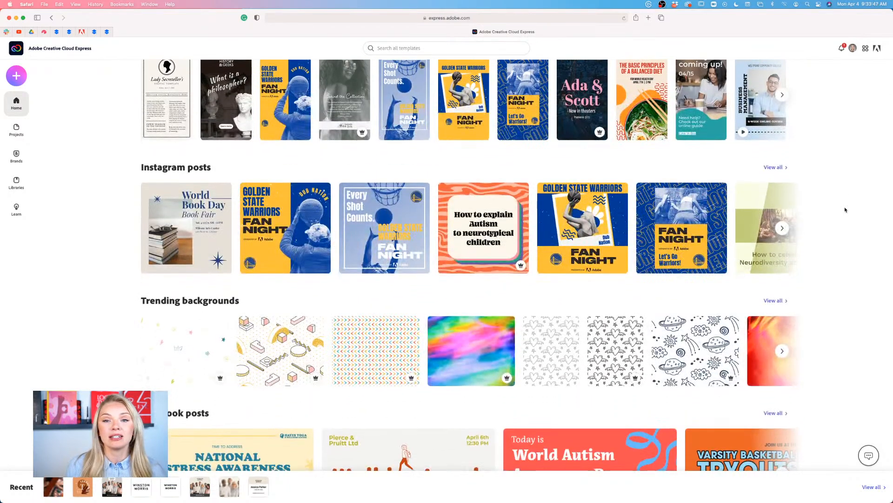
scroll(846, 210, "up", 10)
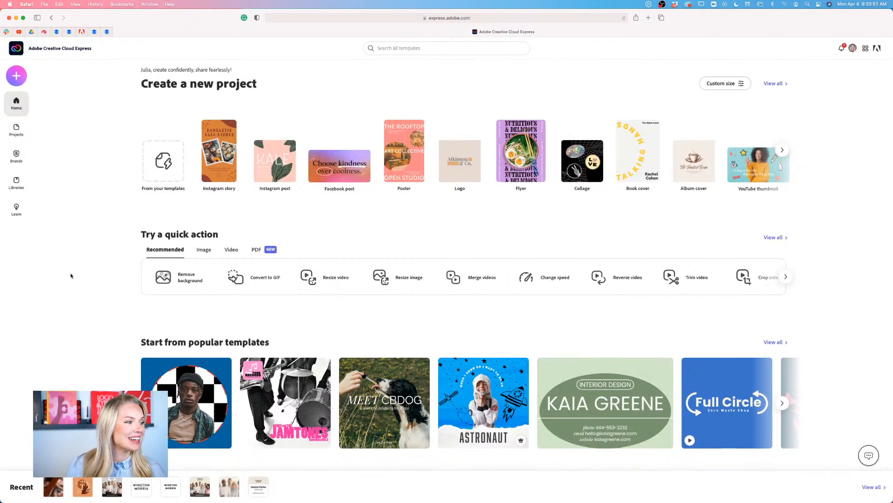
scroll(79, 276, "down", 1)
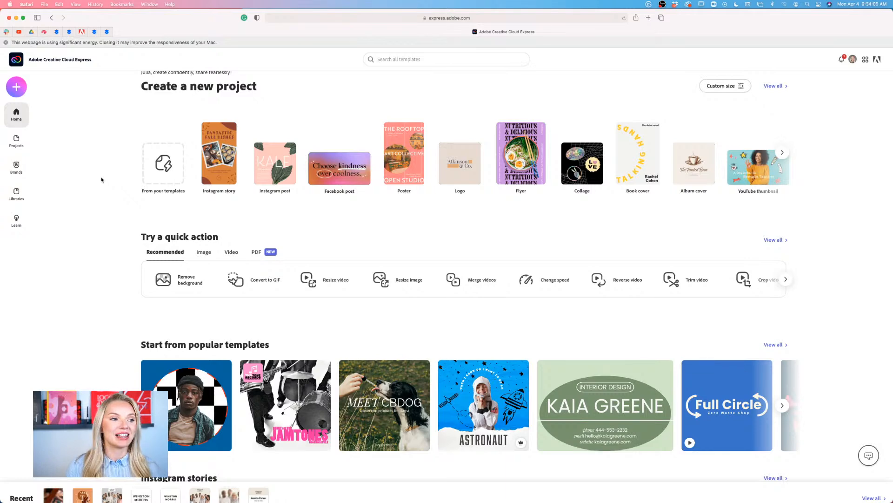
scroll(101, 179, "up", 1)
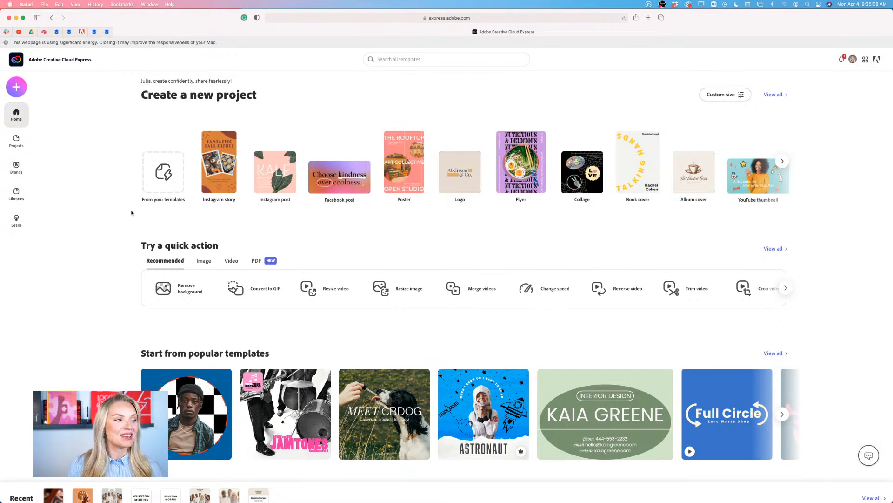
scroll(102, 170, "down", 8)
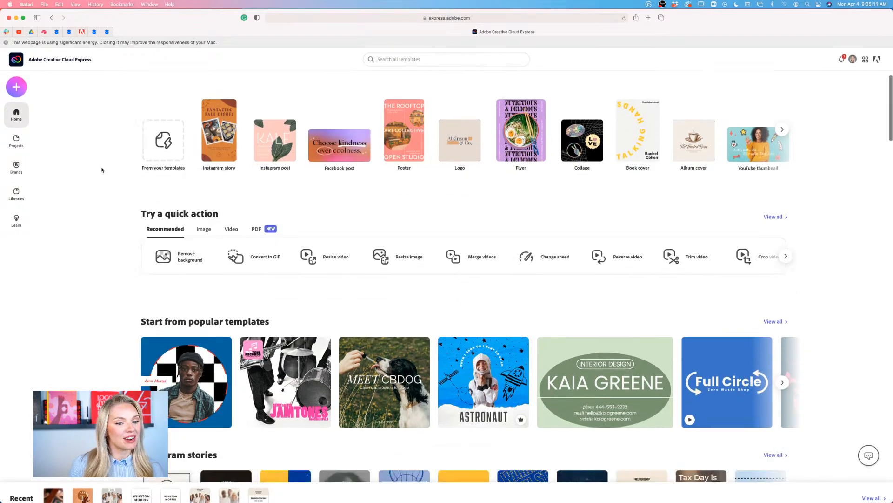
scroll(102, 170, "up", 8)
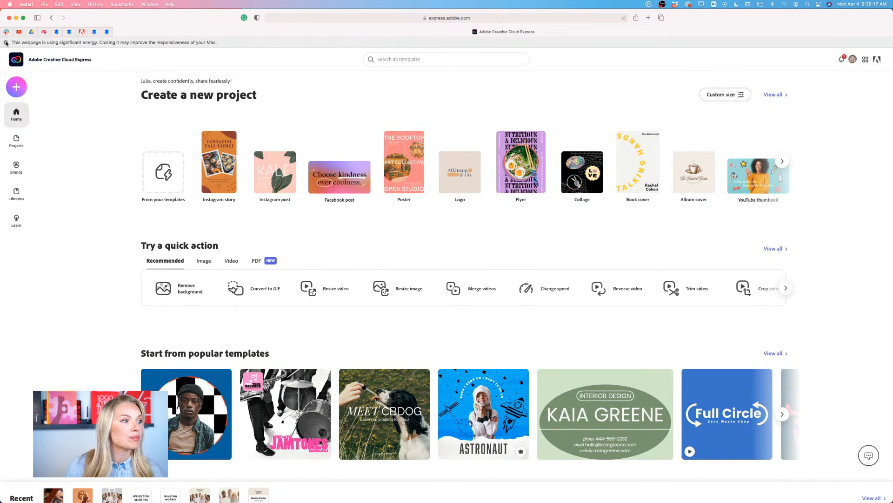
- Dismiss the browser notice about the web page using significant energy
left_click(6, 43)
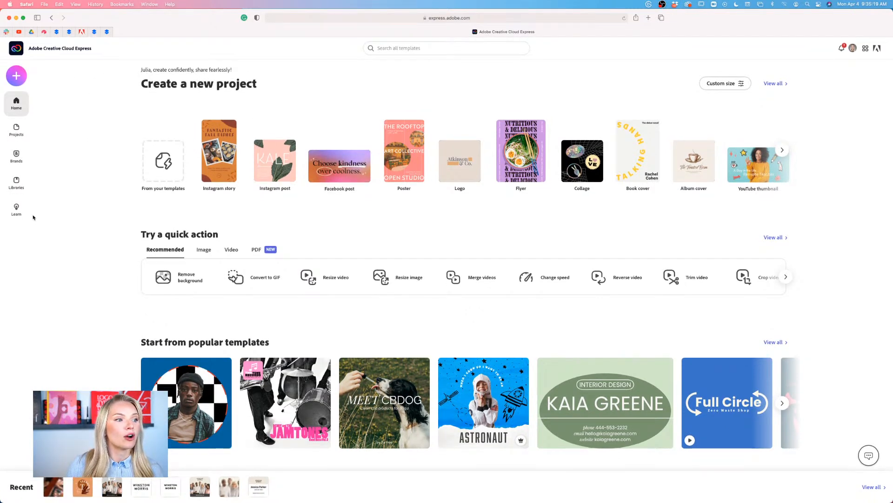
scroll(72, 194, "down", 1)
scroll(73, 194, "up", 1)
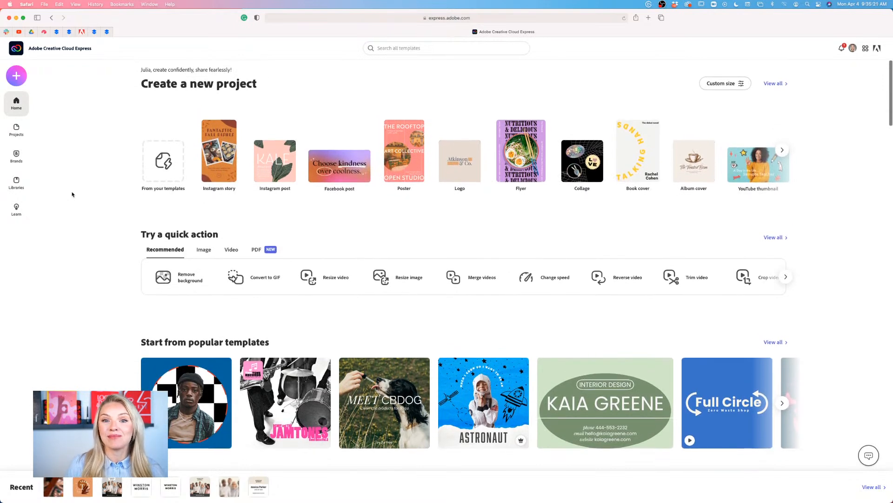
scroll(70, 175, "down", 2)
scroll(70, 175, "up", 2)
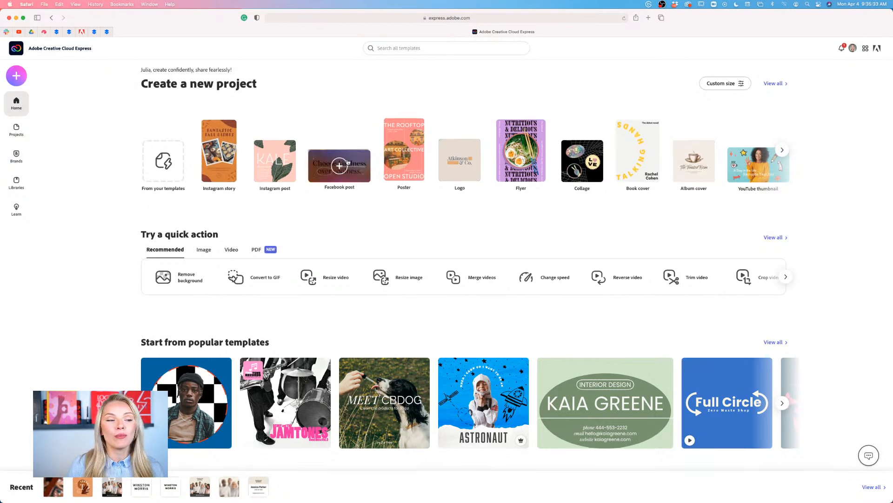
scroll(106, 178, "down", 1)
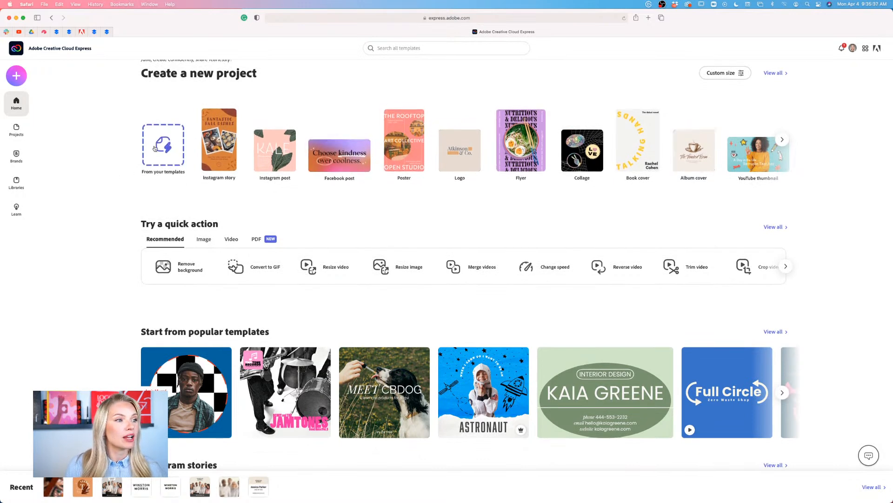
scroll(224, 201, "up", 1)
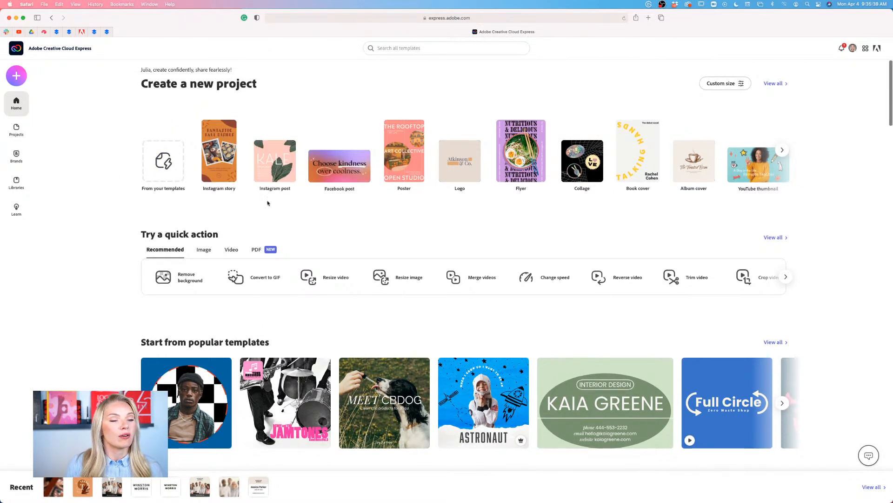
- View the PDF quick actions and the video quick actions offered on the home page
scroll(122, 213, "down", 5)
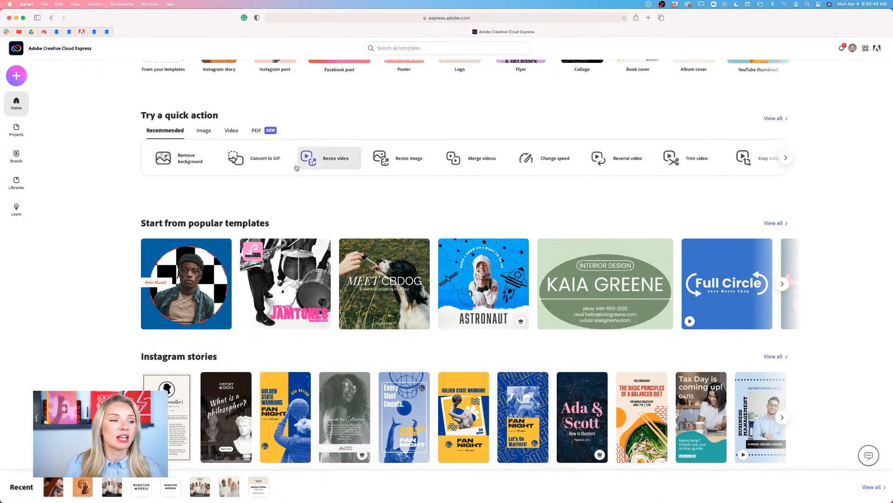
left_click(254, 132)
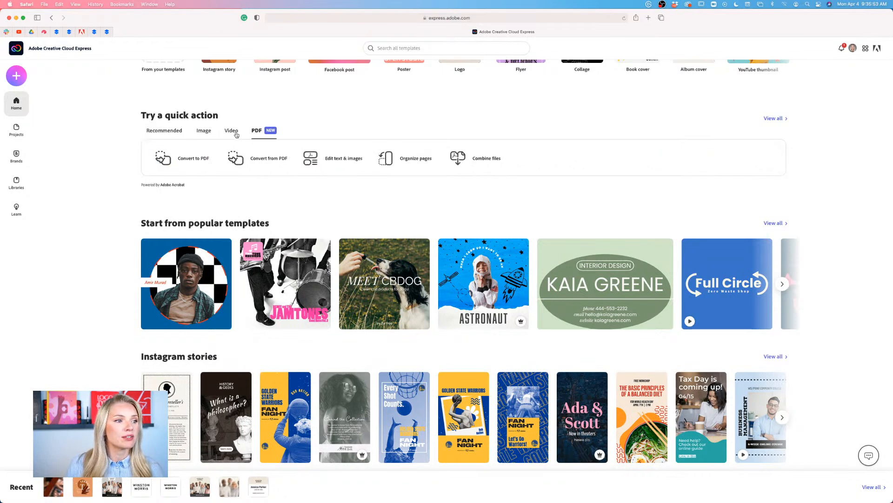
left_click(231, 132)
- Browse the home page's template categories, from popular templates and social posts through posters and logos to collages, book covers and album covers
scroll(111, 177, "down", 3)
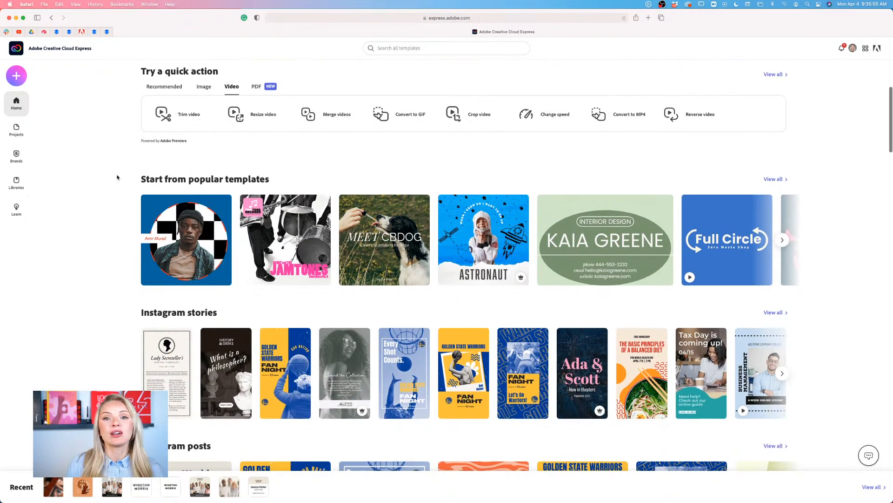
scroll(117, 177, "down", 4)
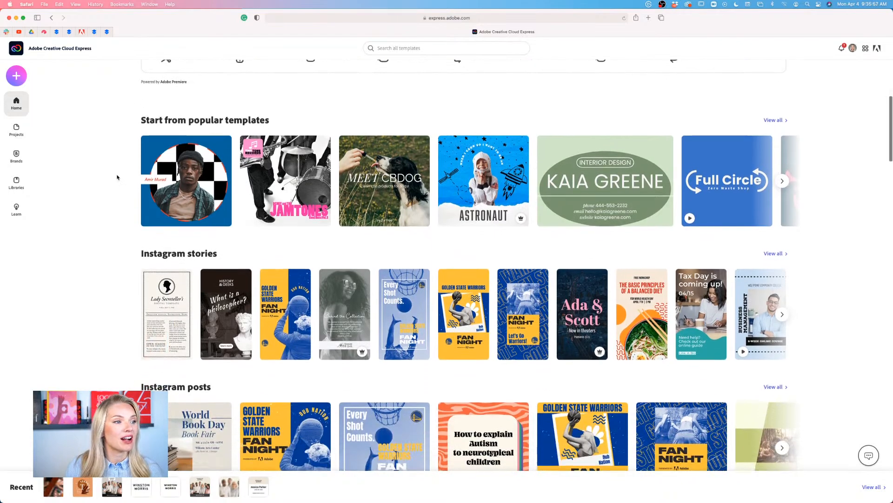
scroll(117, 177, "down", 15)
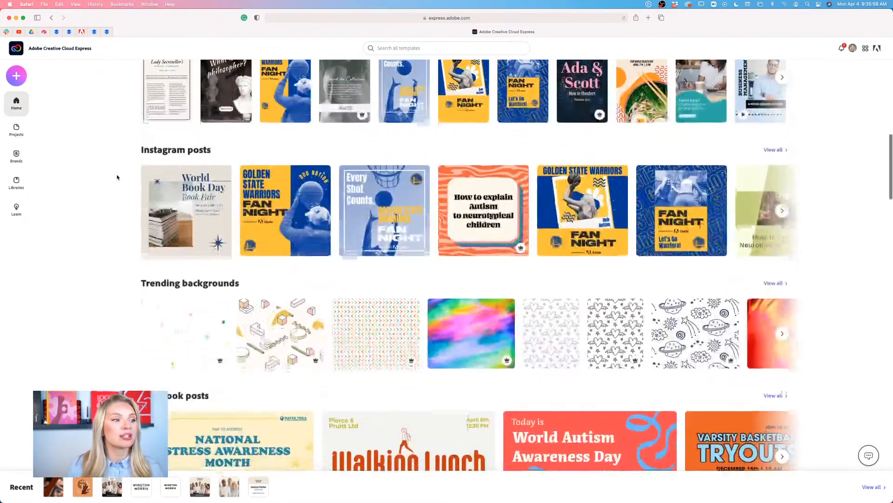
scroll(117, 177, "down", 8)
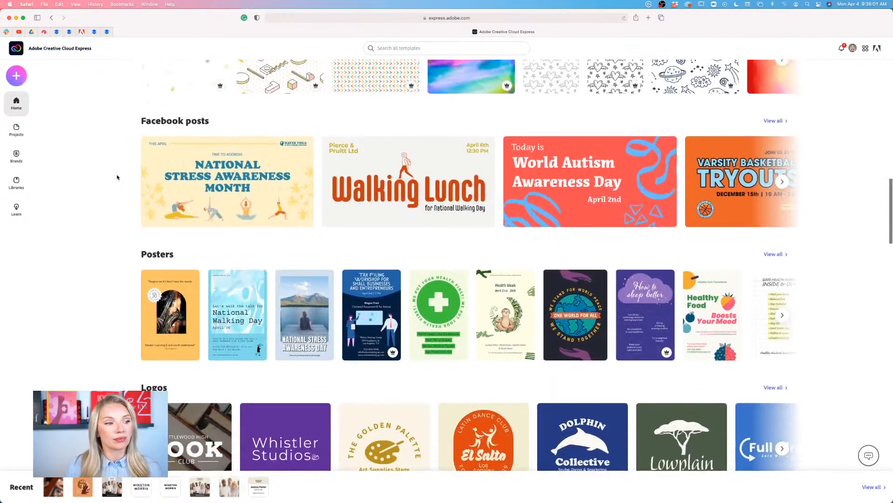
scroll(117, 177, "down", 15)
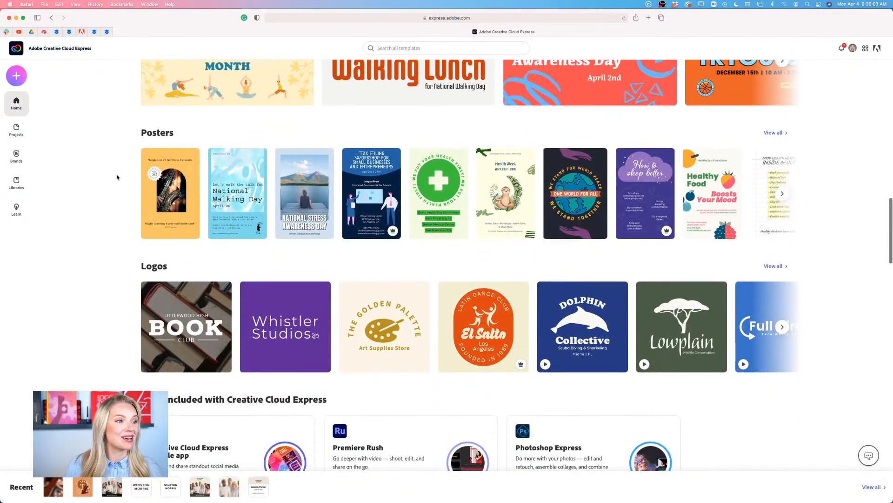
scroll(117, 177, "down", 17)
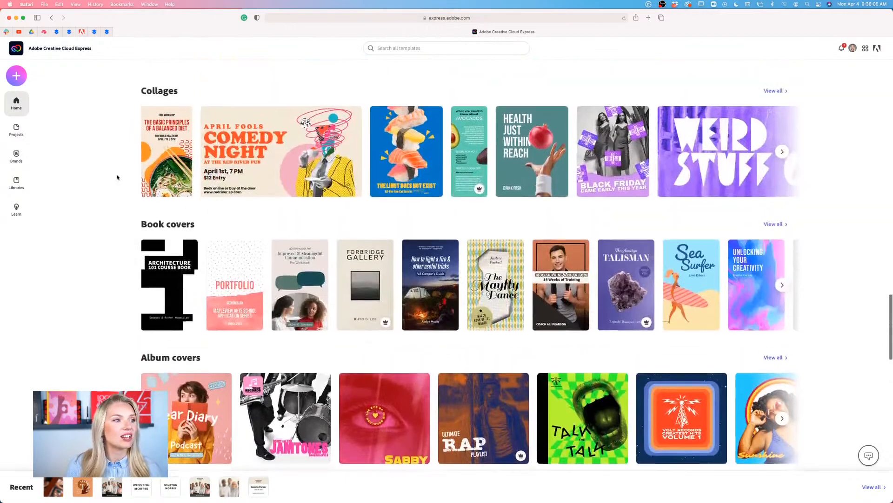
scroll(116, 177, "up", 4)
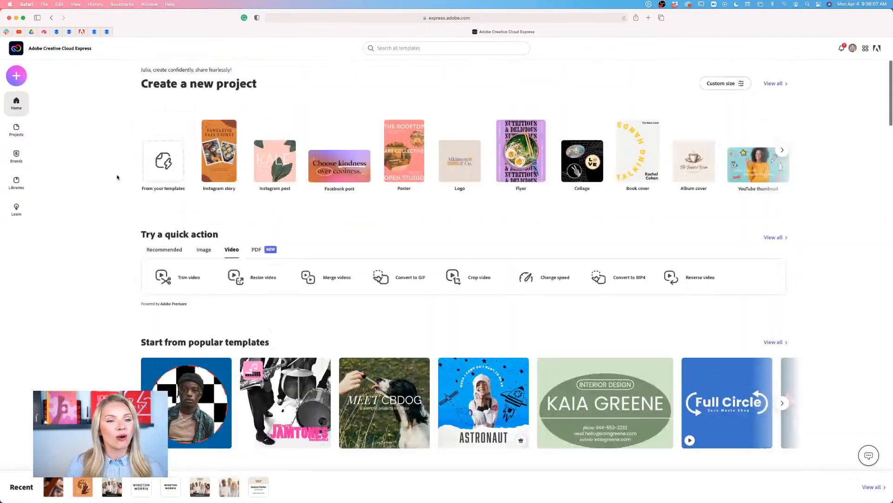
scroll(117, 177, "down", 15)
scroll(117, 177, "down", 15)
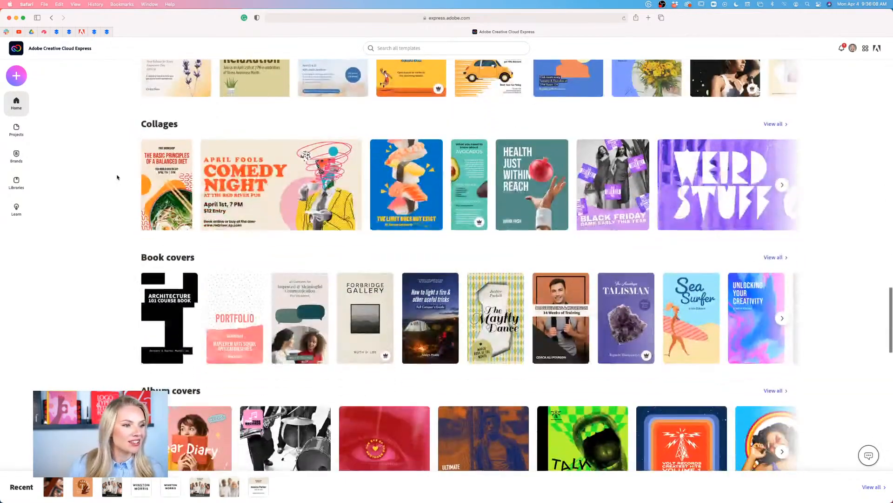
mouse_move(237, 195)
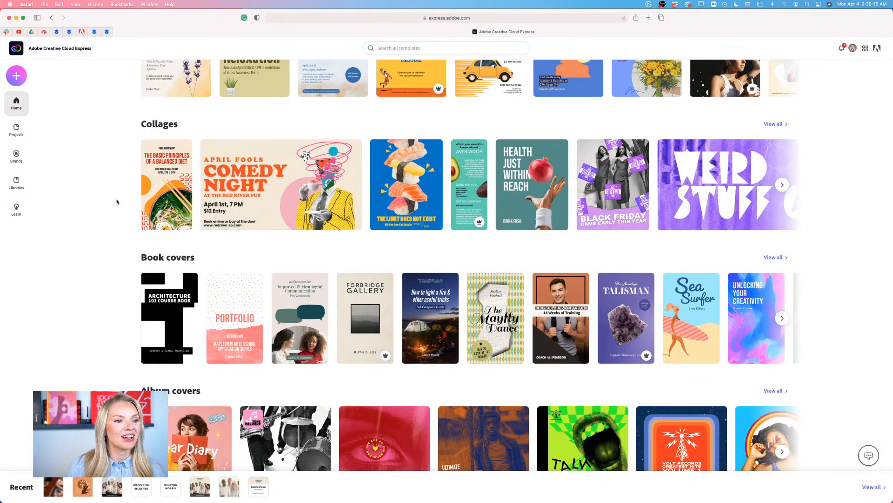
scroll(117, 201, "up", 10)
scroll(117, 201, "up", 15)
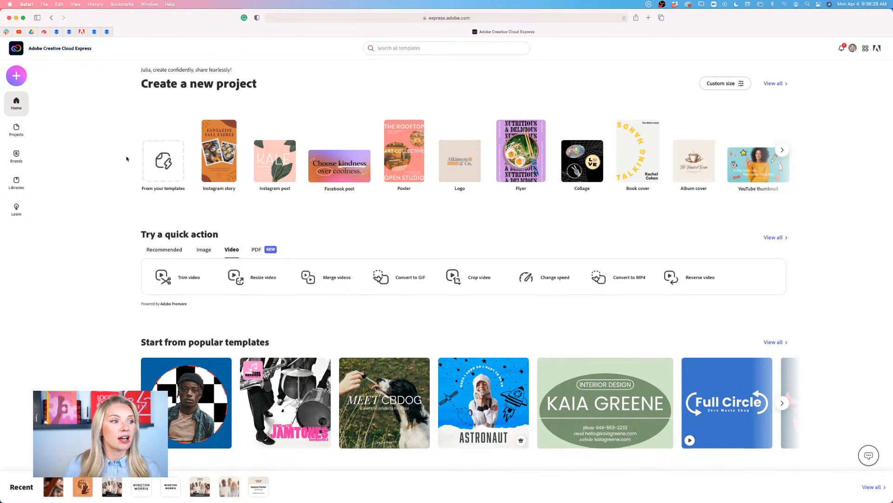
- Look over the Projects and Brands pages and the tutorials on the Learn page
left_click(16, 131)
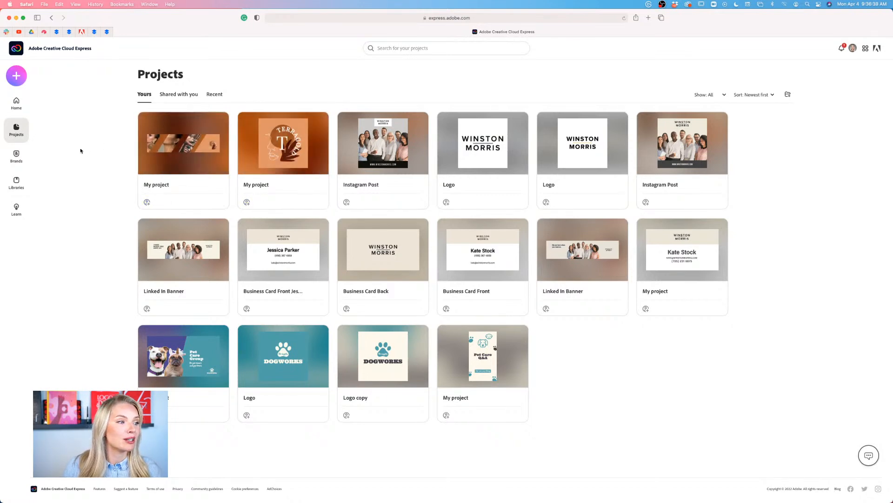
left_click(17, 146)
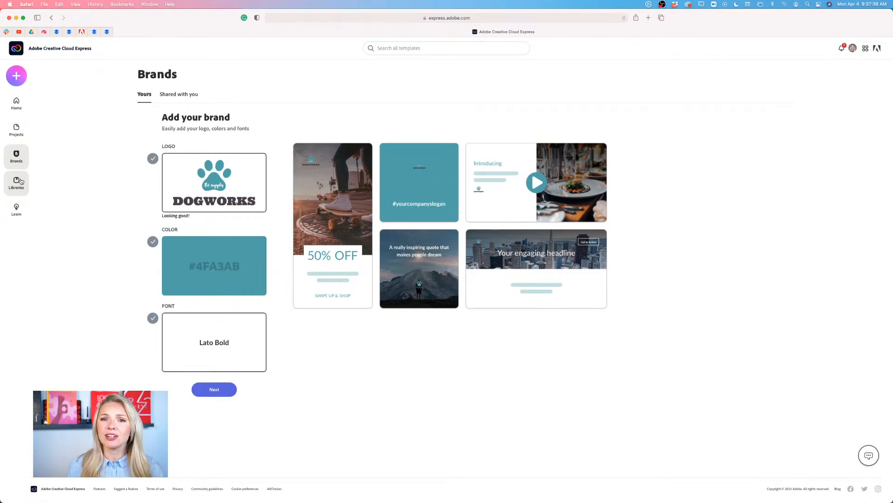
left_click(16, 209)
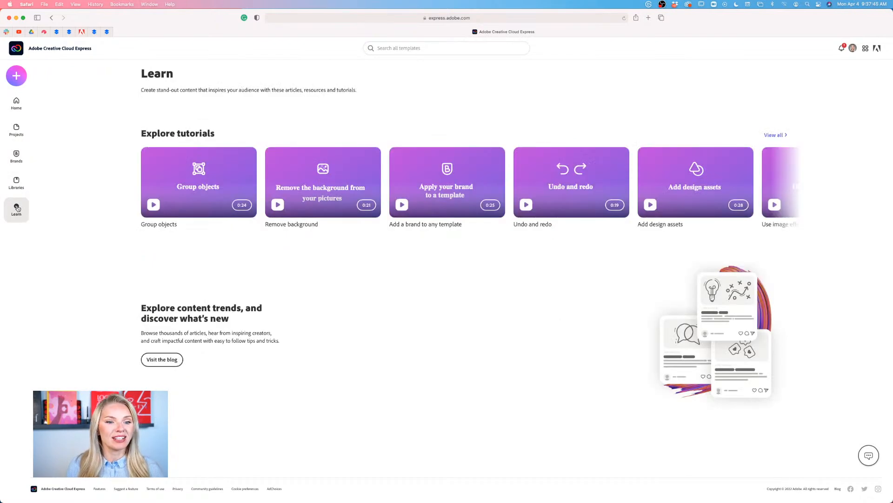
scroll(457, 183, "right", 7)
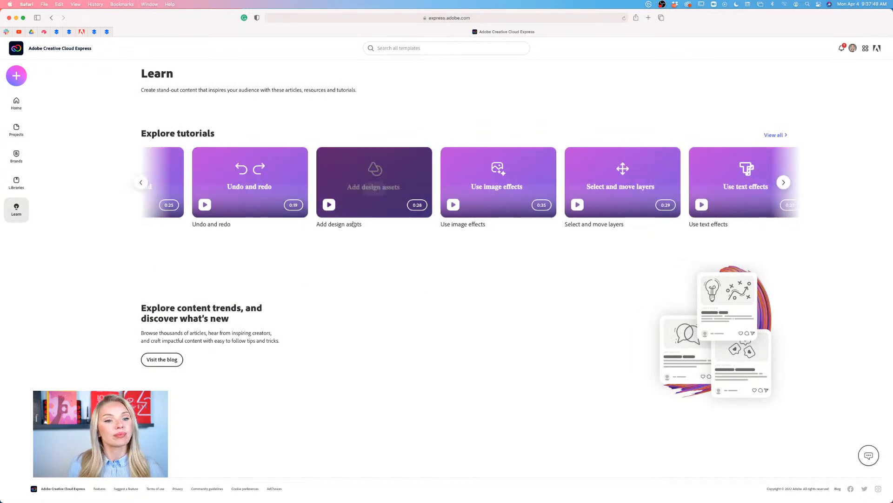
scroll(308, 233, "left", 5)
- Create a new project of the Logo type
left_click(16, 79)
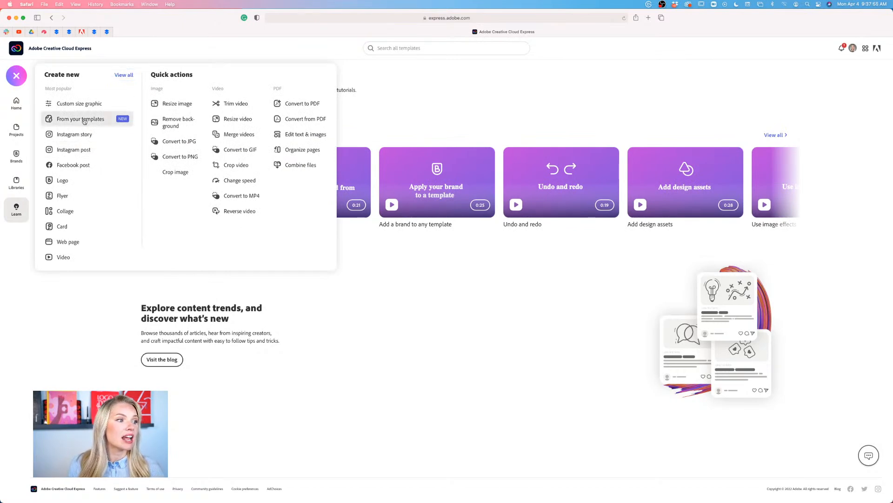
left_click(62, 181)
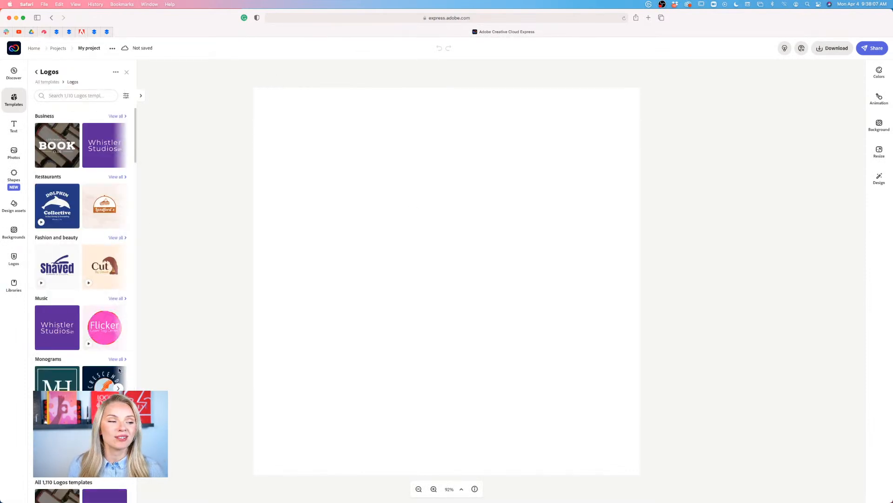
- Browse the available logo templates for a suitable starting design
scroll(98, 314, "down", 5)
scroll(98, 314, "down", 15)
scroll(97, 315, "up", 20)
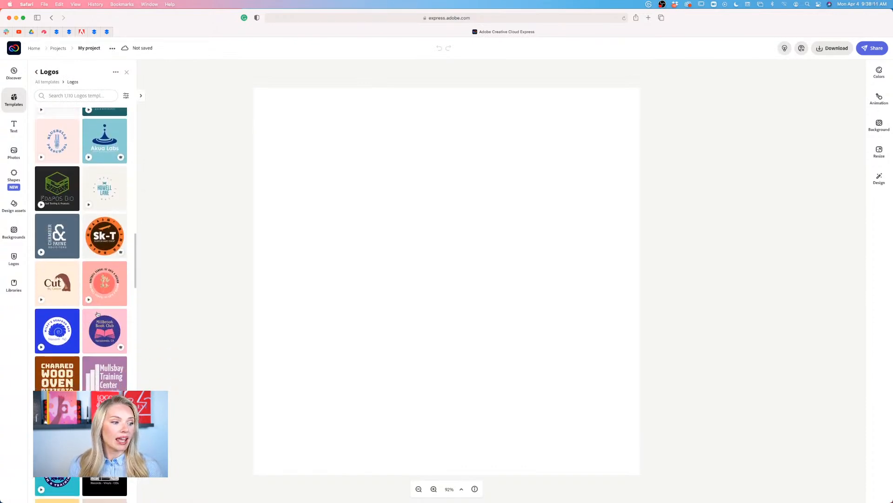
left_click(81, 92)
left_click(184, 116)
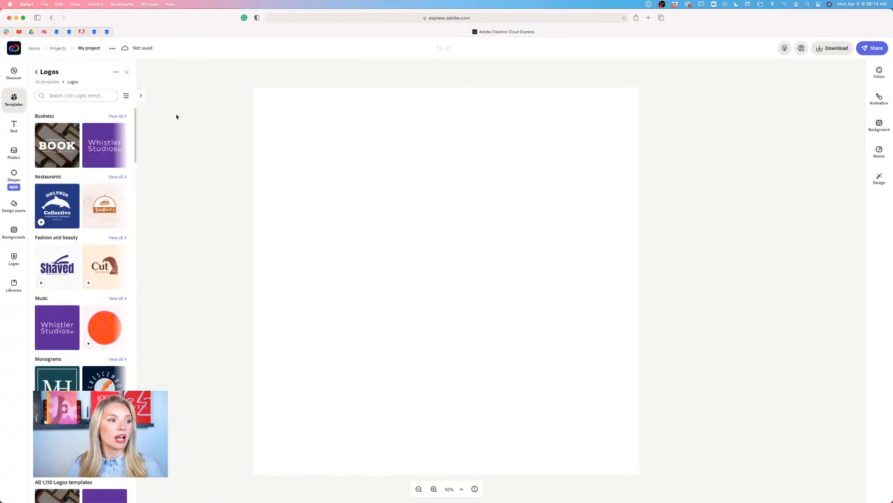
scroll(104, 319, "down", 10)
scroll(104, 319, "down", 15)
scroll(105, 319, "down", 15)
scroll(104, 319, "down", 15)
scroll(104, 320, "down", 10)
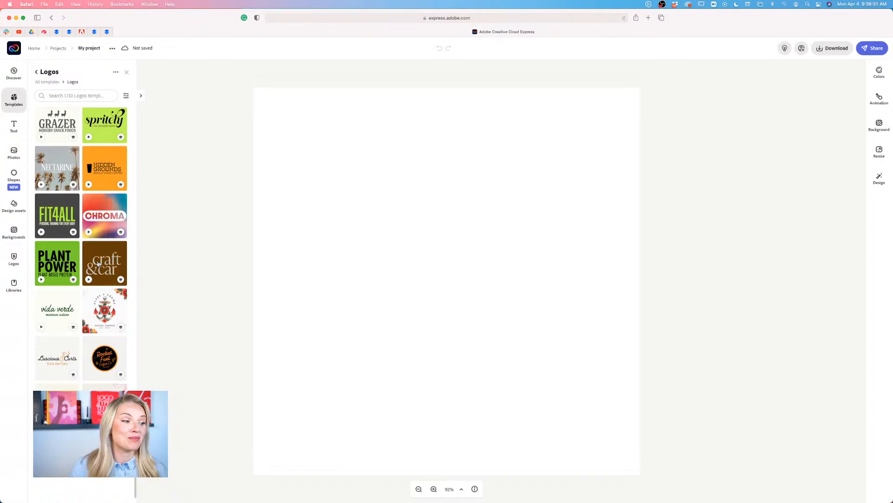
scroll(98, 263, "down", 10)
- Show all logo templates in the Business category
scroll(98, 264, "up", 15)
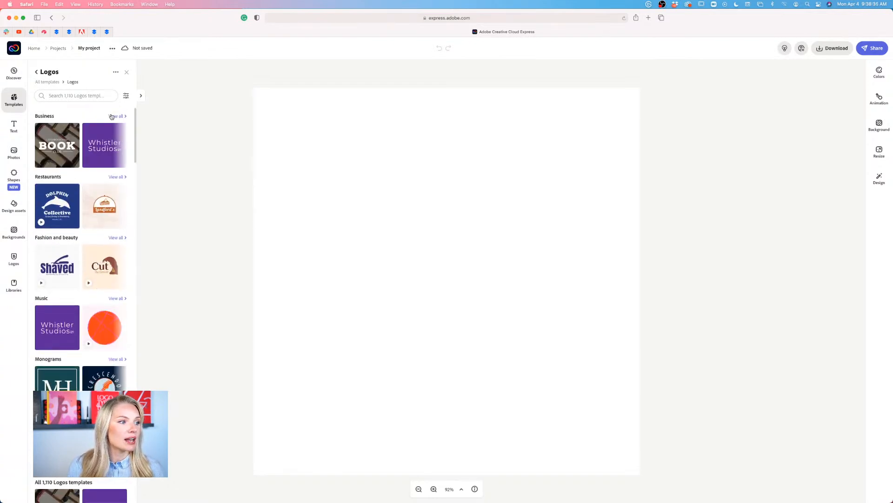
left_click(111, 116)
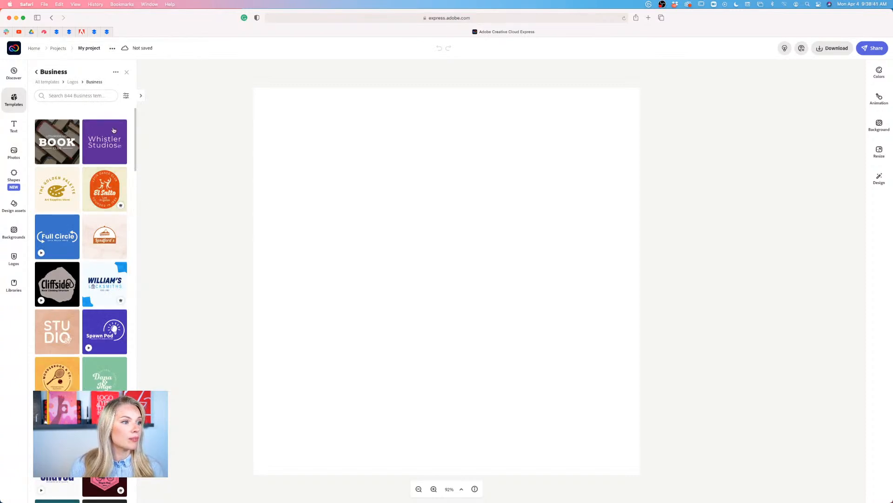
- Expand the template browser and look through the Business logo templates
left_click(126, 96)
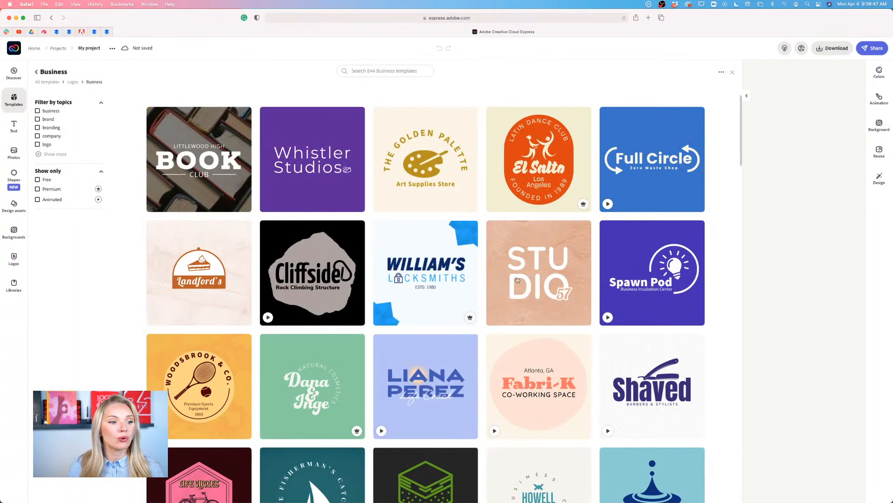
scroll(518, 279, "down", 8)
scroll(518, 279, "down", 12)
scroll(517, 279, "down", 10)
scroll(518, 279, "down", 10)
scroll(518, 279, "down", 1)
scroll(518, 279, "up", 1)
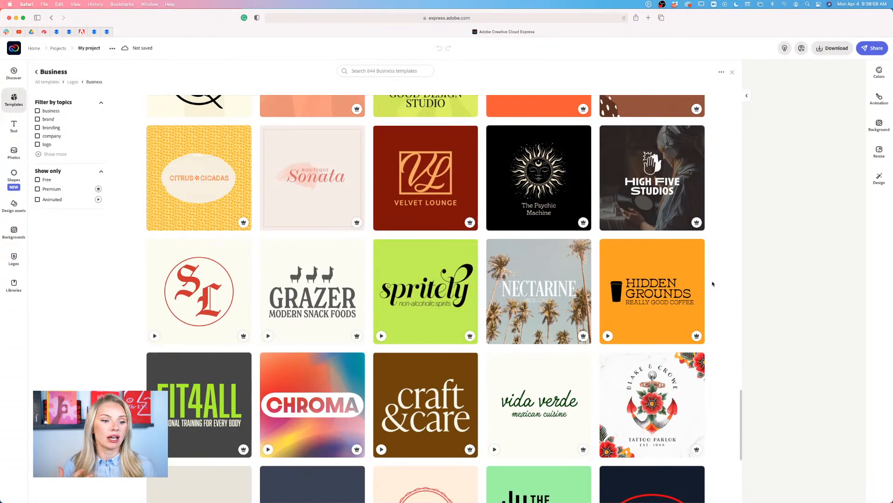
scroll(713, 283, "down", 15)
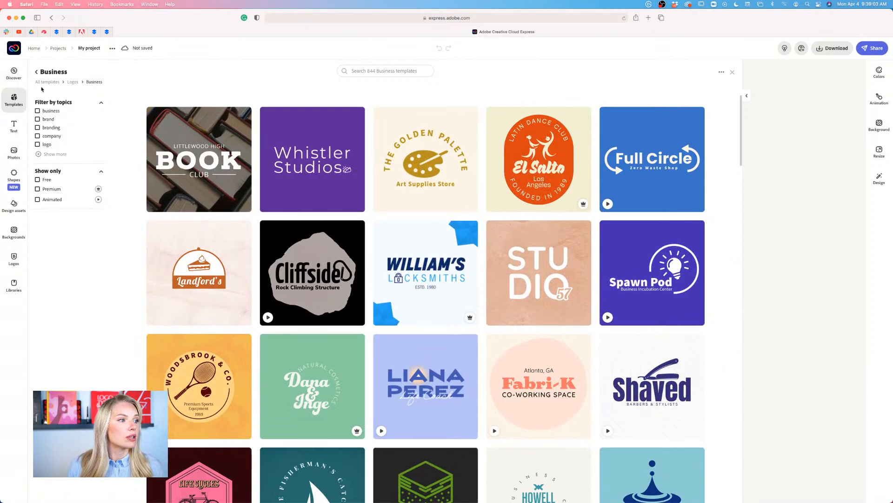
- Return to the Logos category of all templates and browse its Restaurants and Business designs
left_click(37, 73)
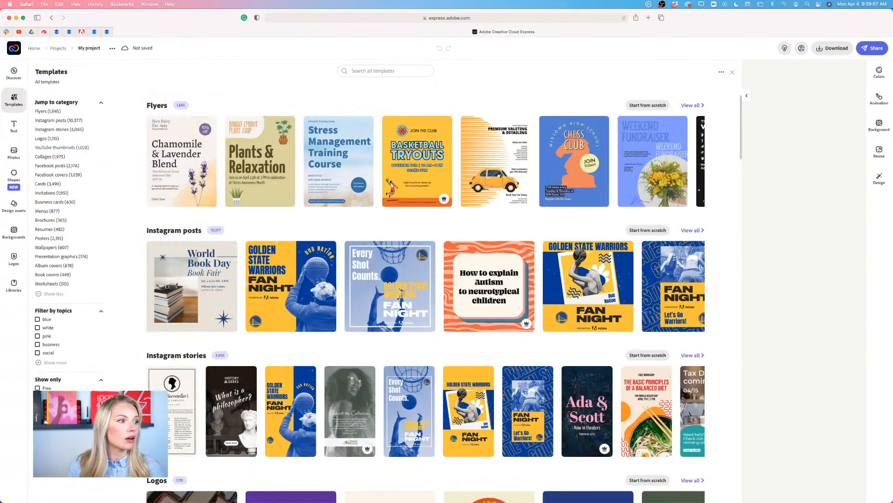
left_click(43, 139)
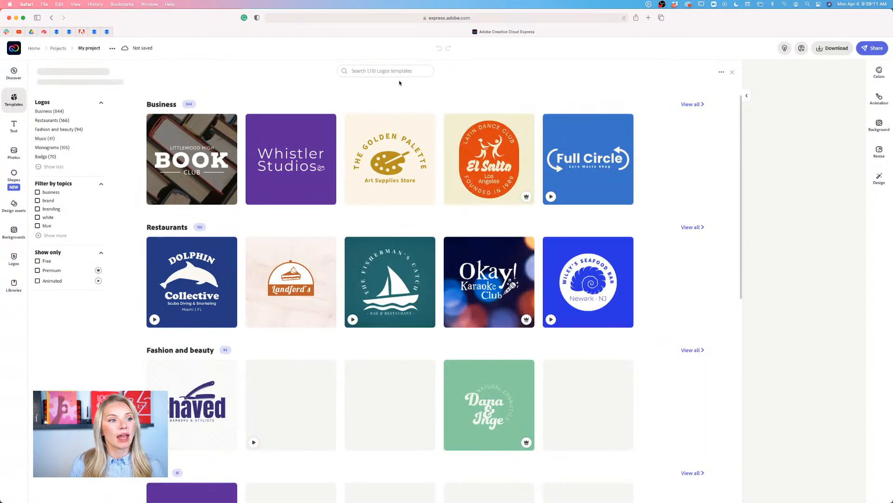
scroll(586, 224, "down", 3)
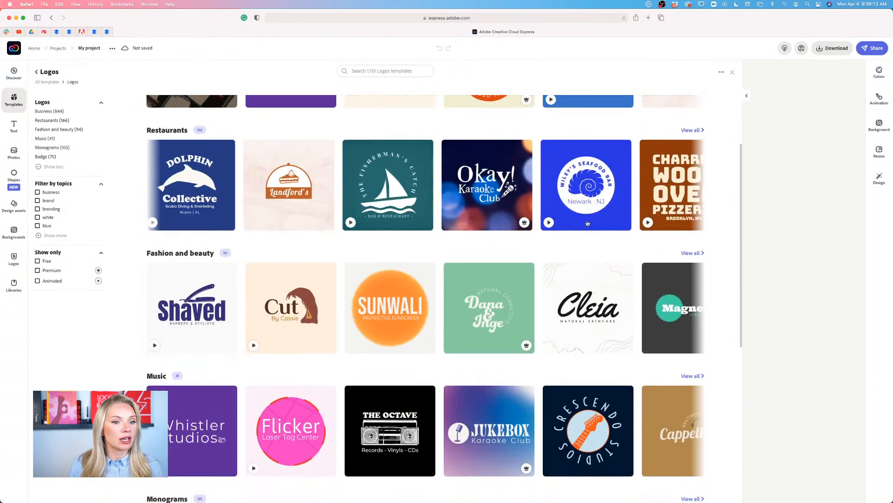
scroll(588, 223, "right", 3)
scroll(268, 158, "up", 3)
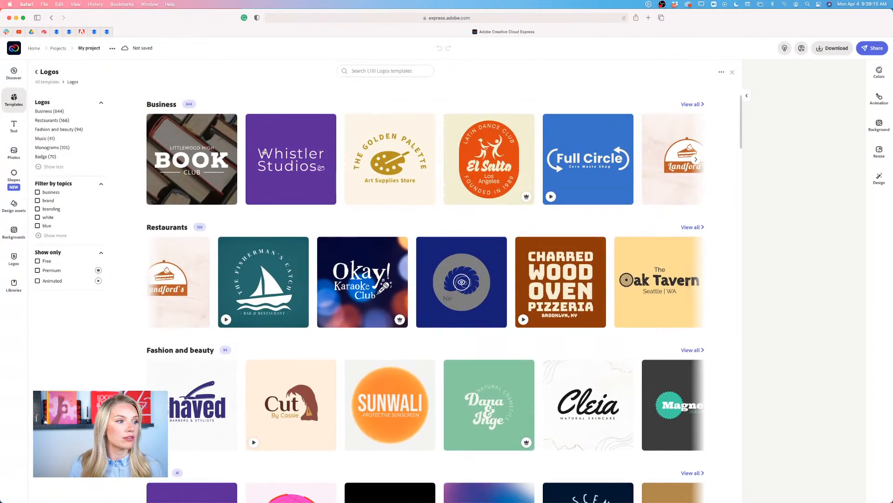
scroll(325, 160, "right", 5)
scroll(427, 168, "right", 2)
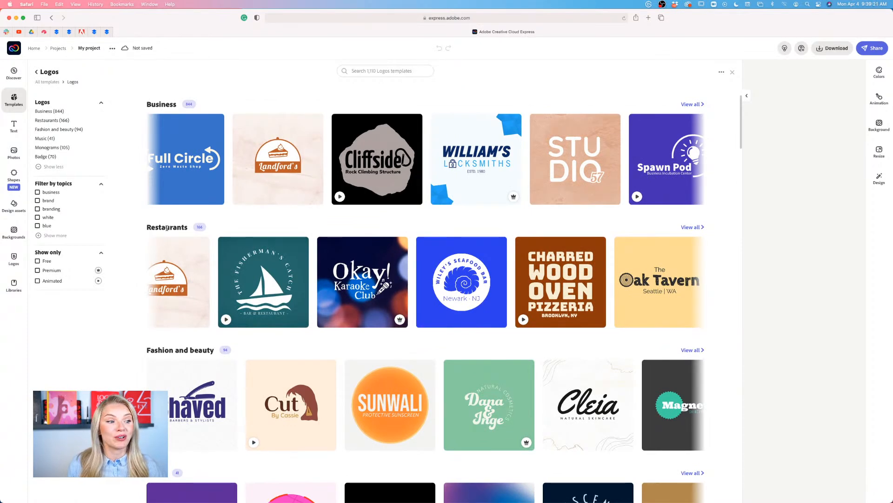
- Browse the Fashion and beauty logo templates for a suitable design
scroll(258, 233, "down", 1)
scroll(275, 252, "down", 3)
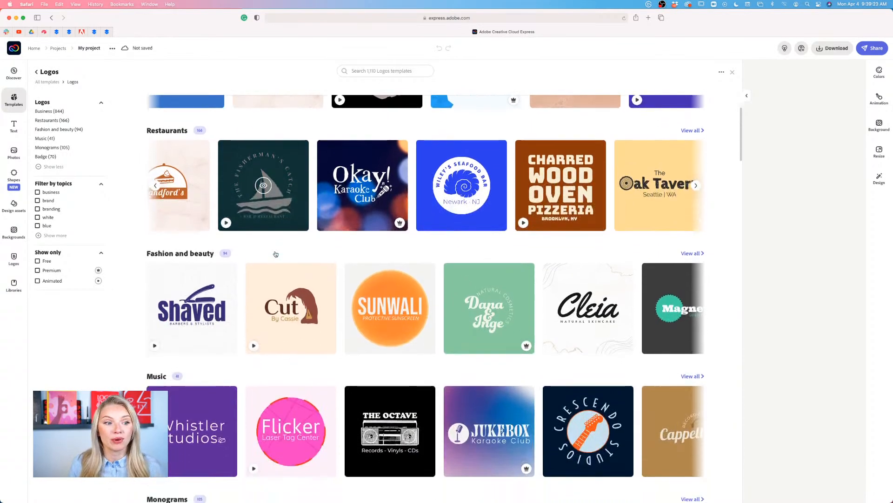
scroll(571, 193, "down", 2)
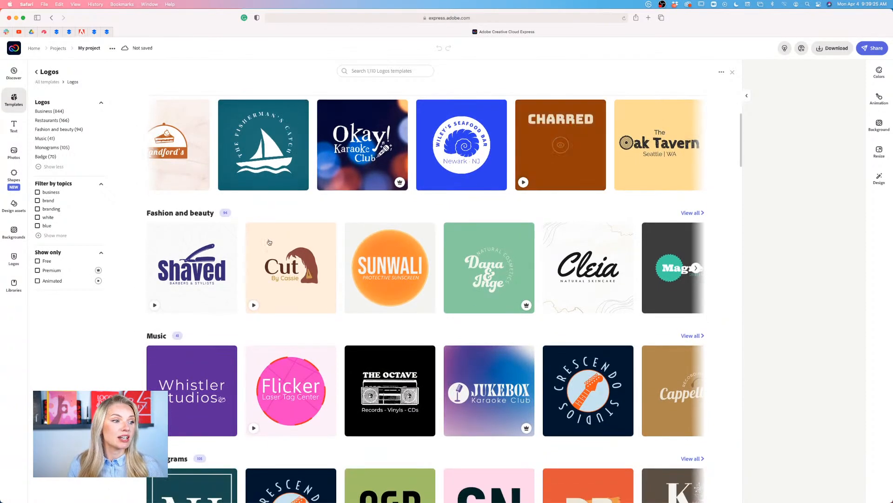
scroll(191, 210, "down", 4)
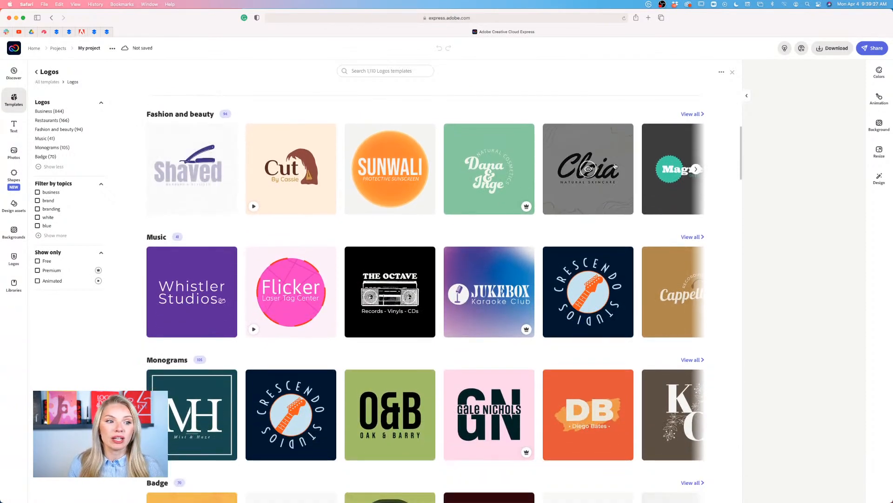
scroll(615, 166, "right", 7)
scroll(615, 166, "right", 10)
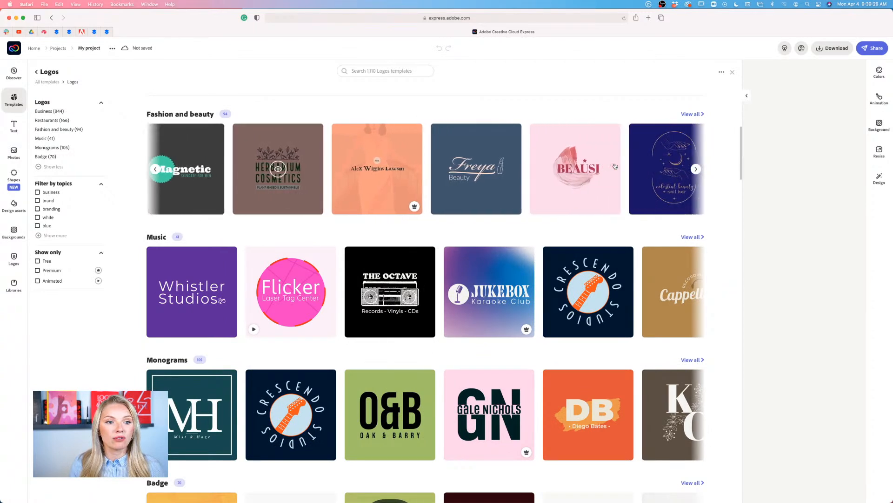
scroll(615, 166, "right", 3)
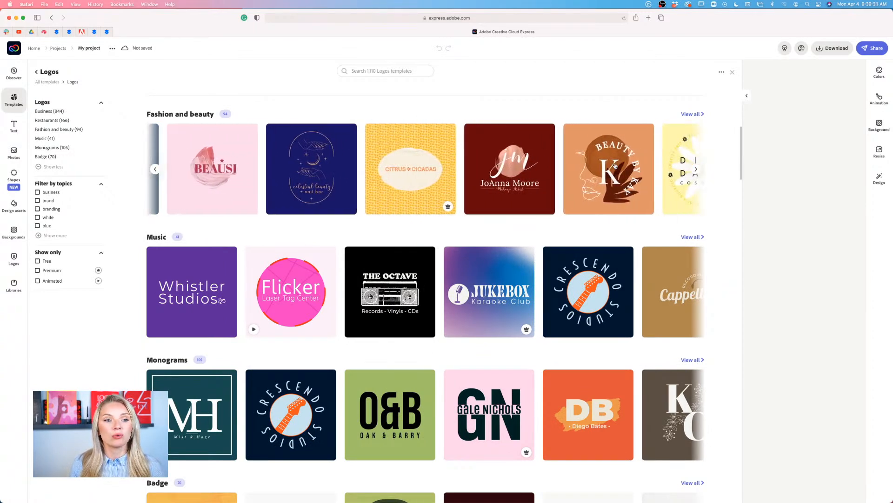
mouse_move(573, 193)
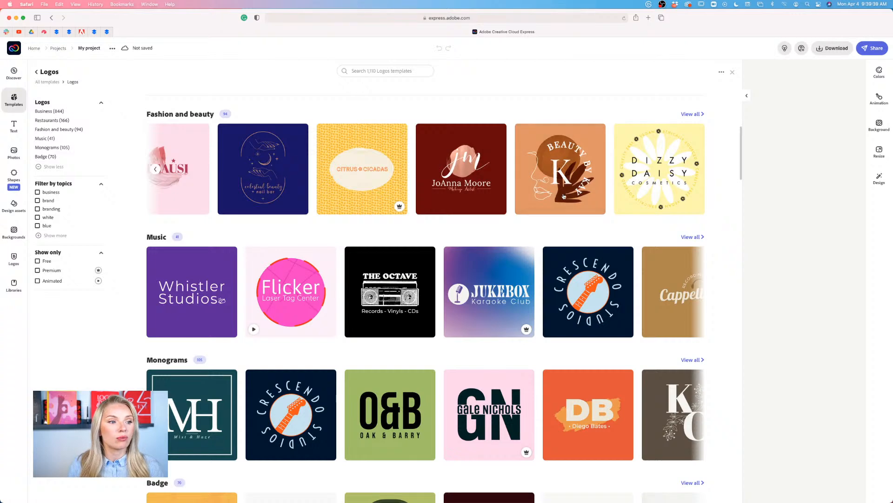
- Look over the Music, Monograms and Badge logo templates and the full list of logo templates
scroll(563, 214, "down", 2)
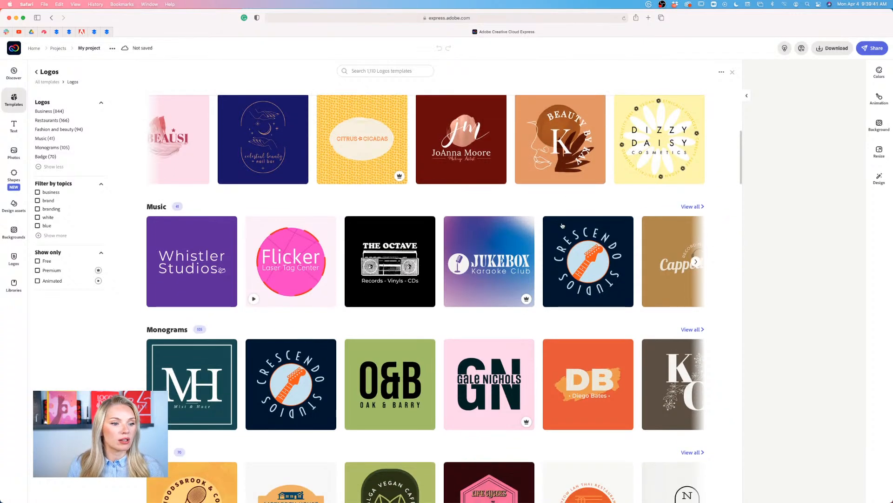
scroll(562, 225, "down", 5)
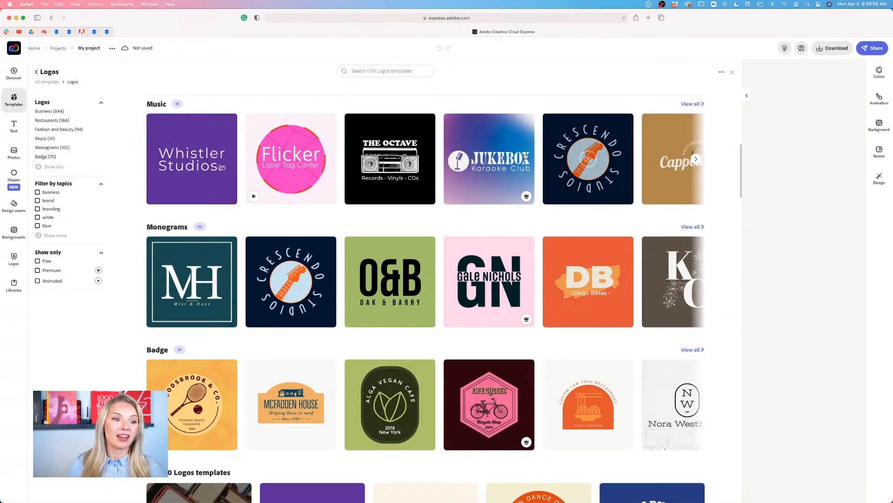
scroll(557, 202, "down", 3)
scroll(558, 201, "down", 15)
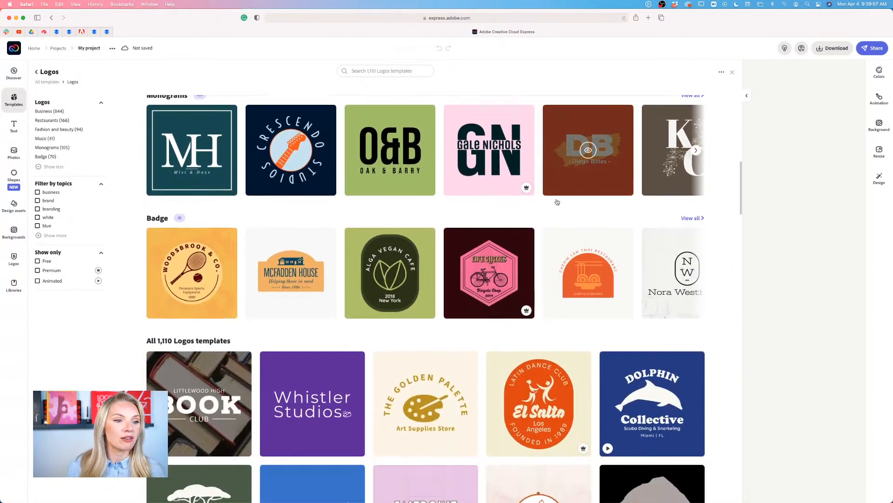
scroll(557, 202, "up", 20)
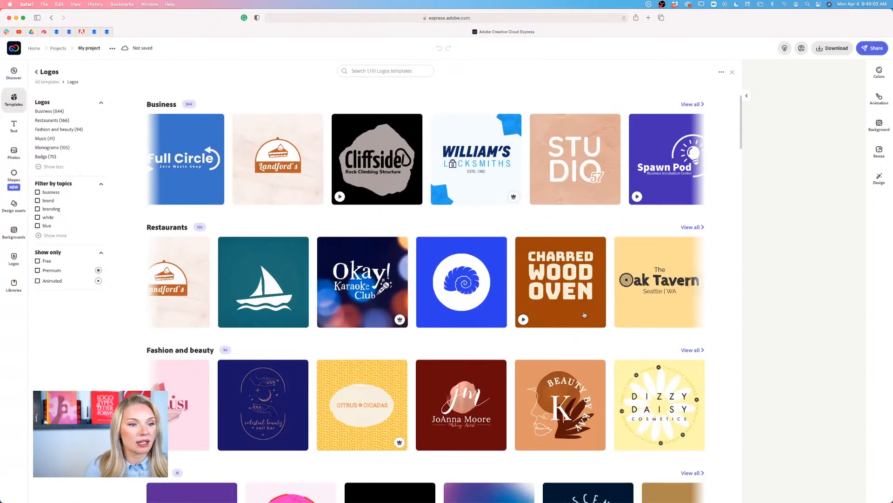
- Apply the "Beauty by Kay" template from the Fashion and beauty logos to the project
scroll(616, 149, "down", 10)
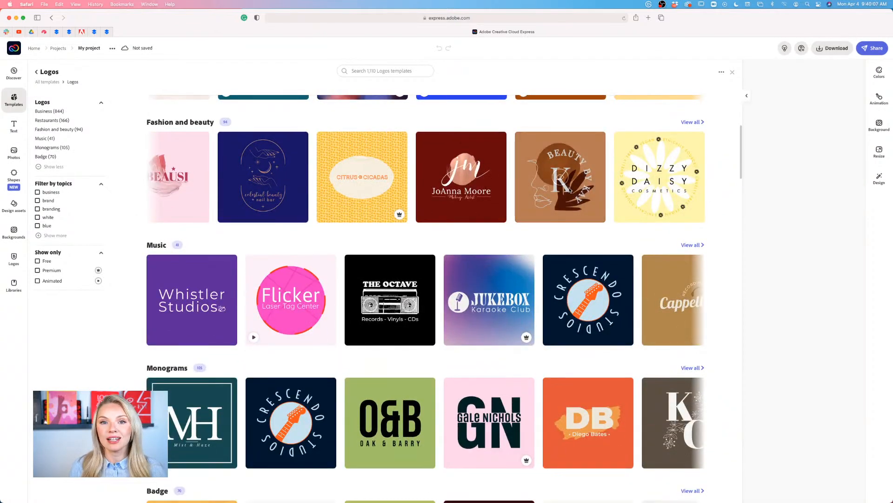
left_click(570, 190)
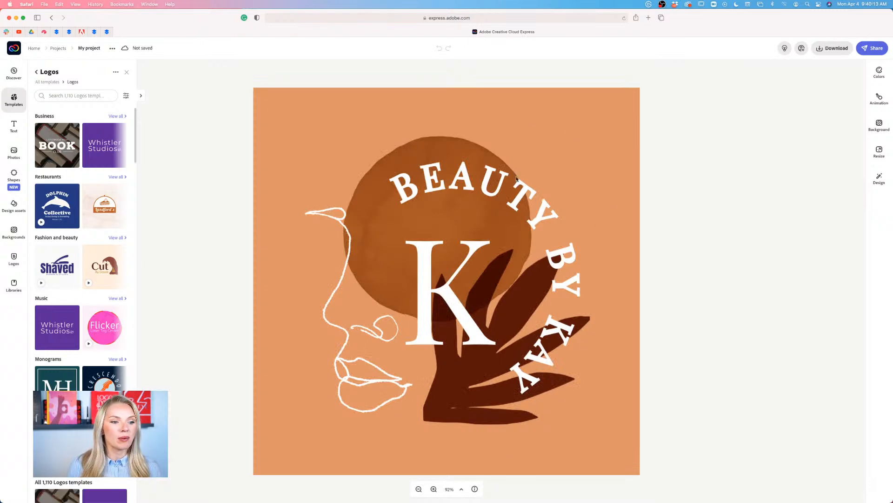
- Examine the editing options of the logo's leaf image and of its background
left_click(485, 370)
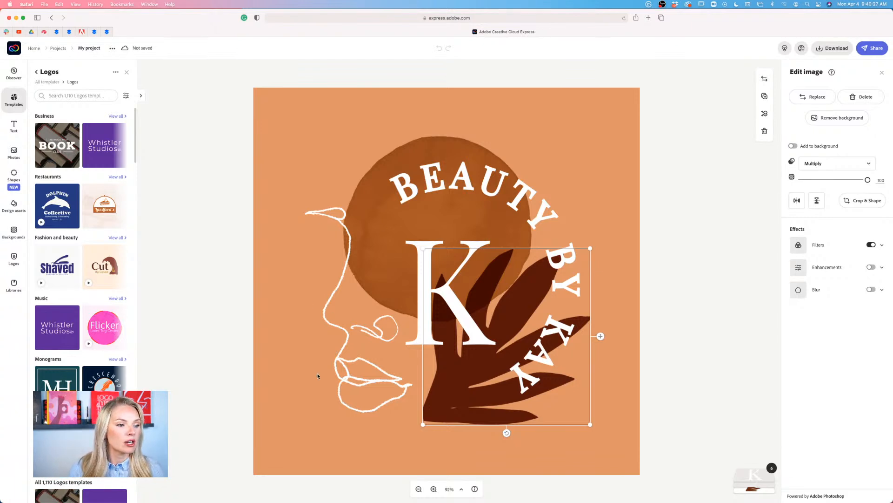
left_click(208, 324)
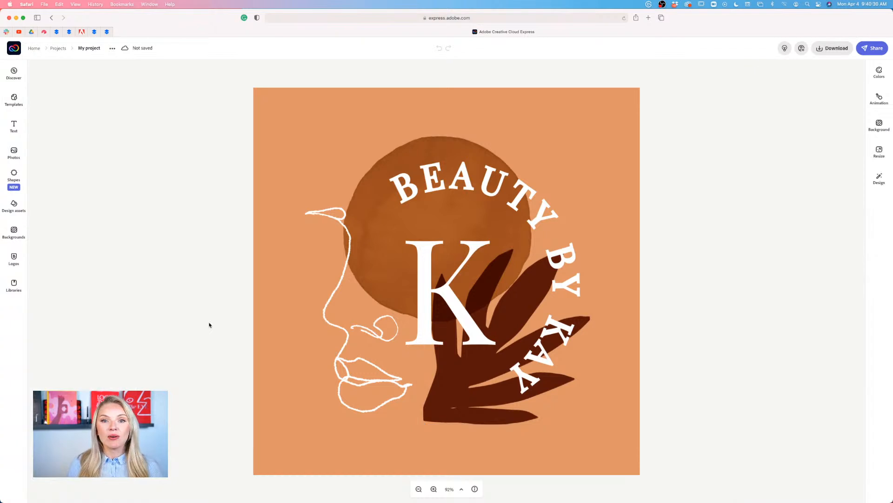
left_click(311, 108)
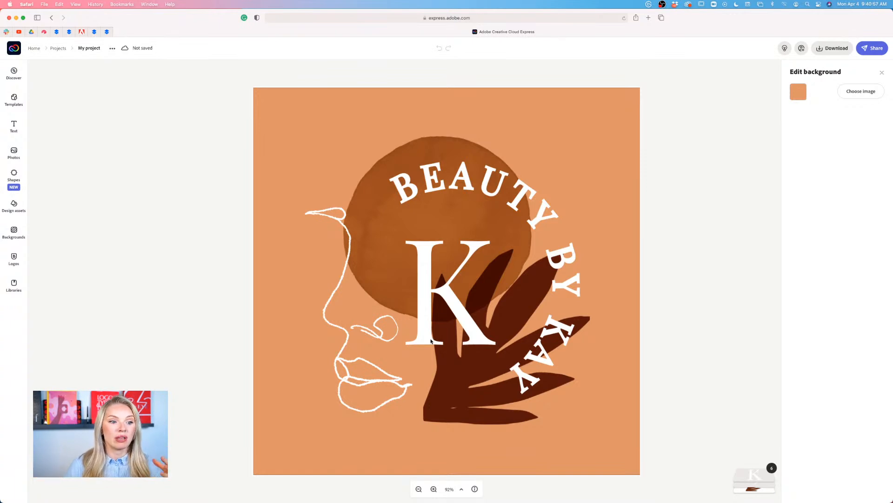
left_click(463, 371)
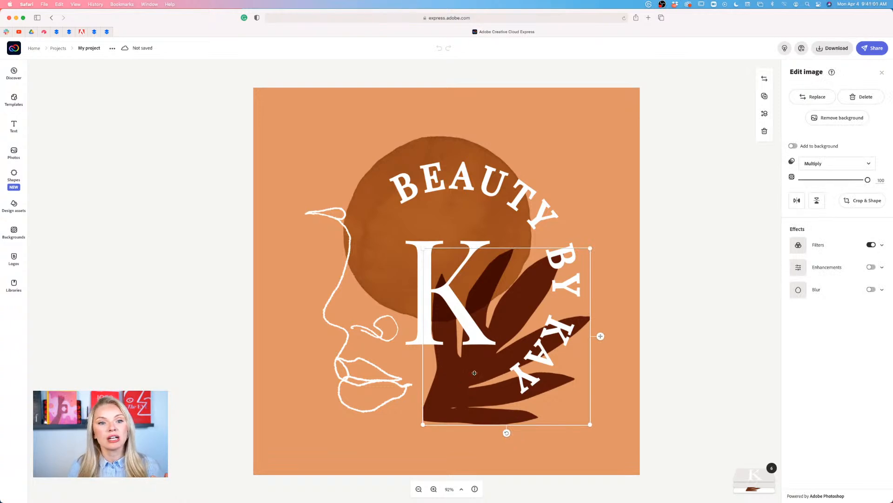
left_click(667, 355)
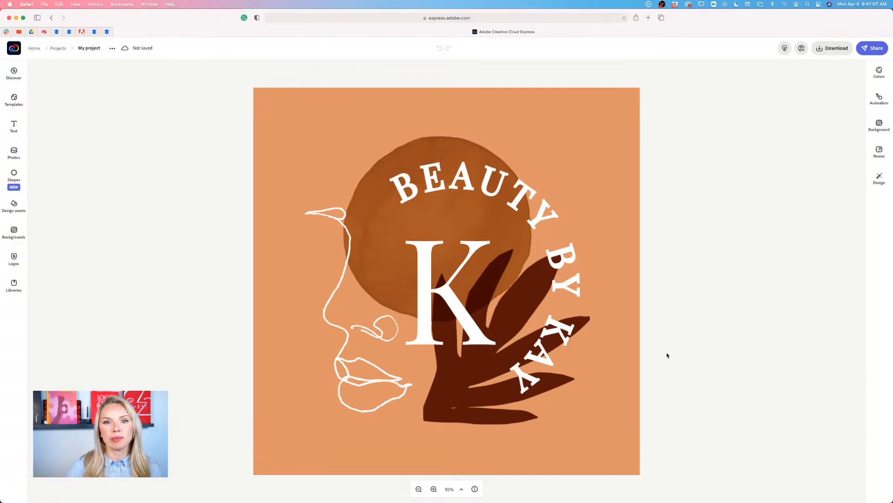
- Change the logo's background colour to the light yellow of the current palette
left_click(628, 247)
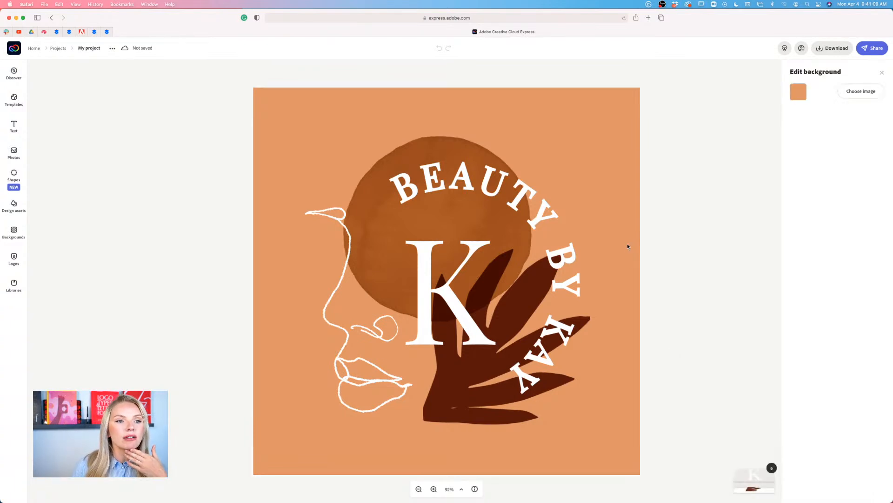
left_click(798, 93)
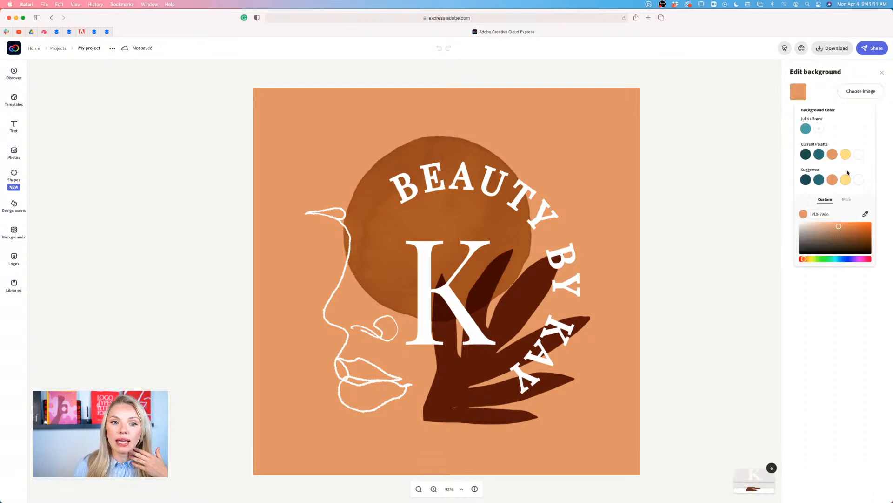
left_click(846, 155)
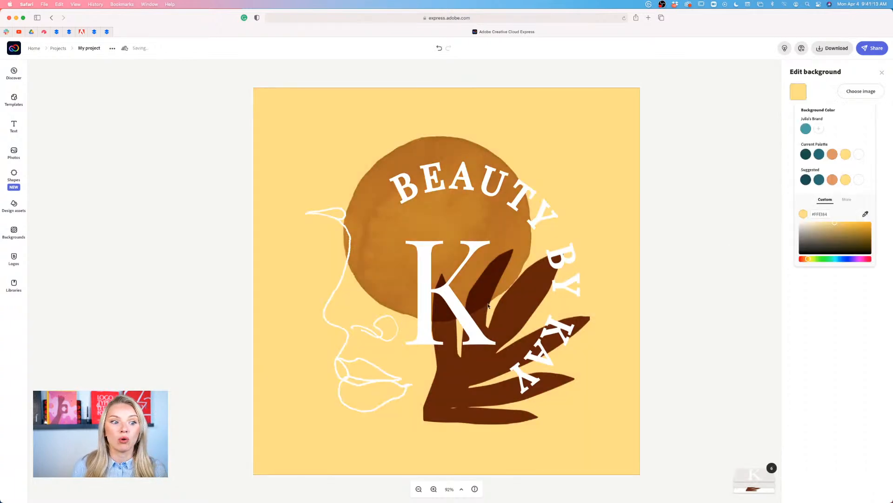
- Check the curved text, the brown circle and the leaf image individually, and undo the background colour change
left_click(507, 303)
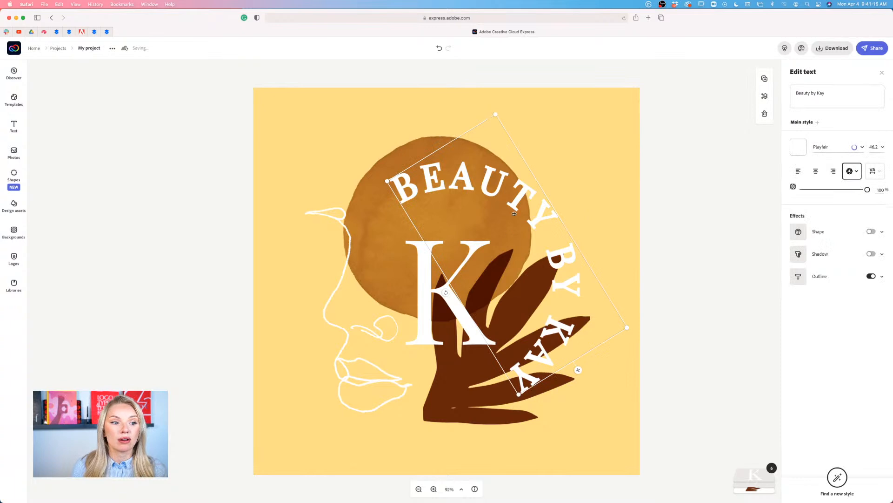
left_click(378, 195)
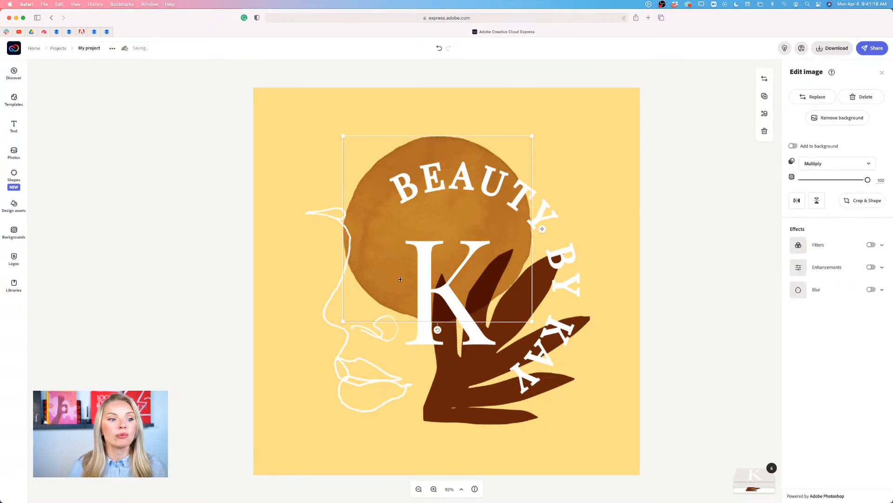
left_click(443, 402)
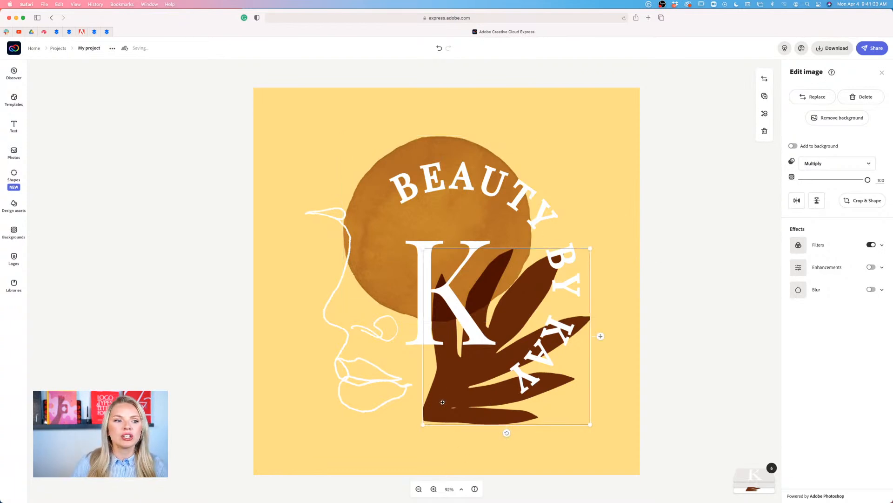
left_click(641, 218)
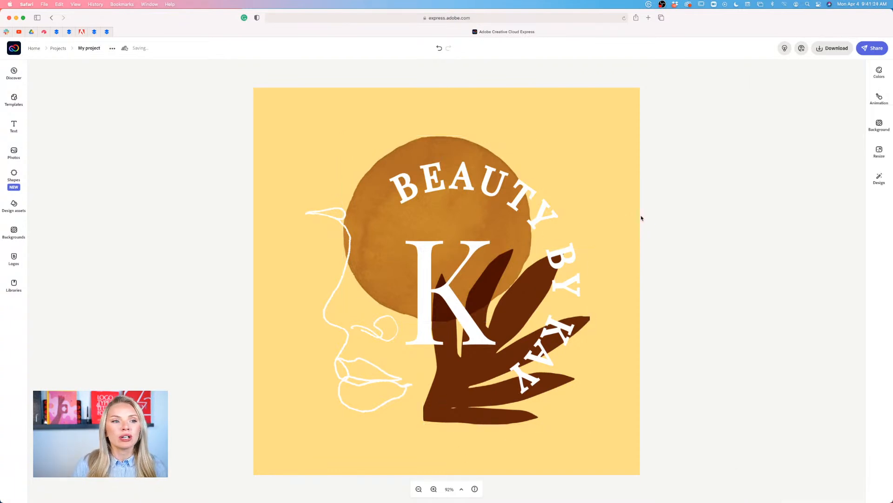
left_click(439, 48)
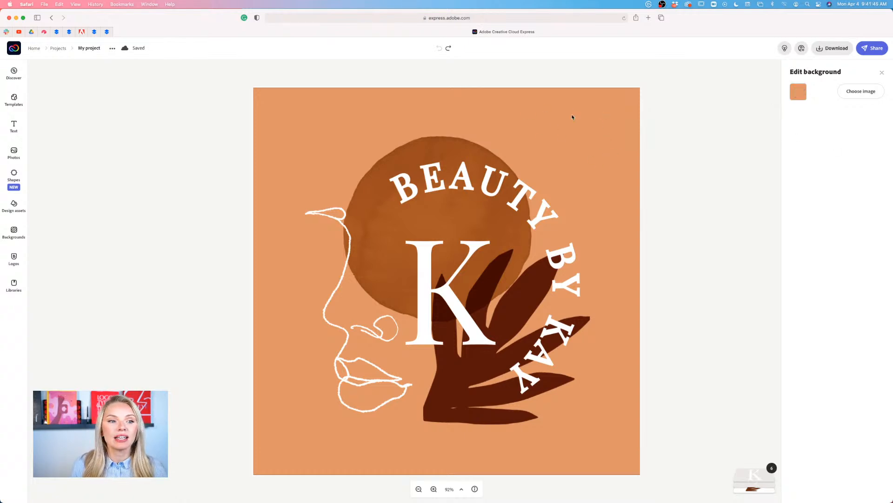
- Examine the custom colour picker and the extended swatch collection available for the logo's background
left_click(799, 91)
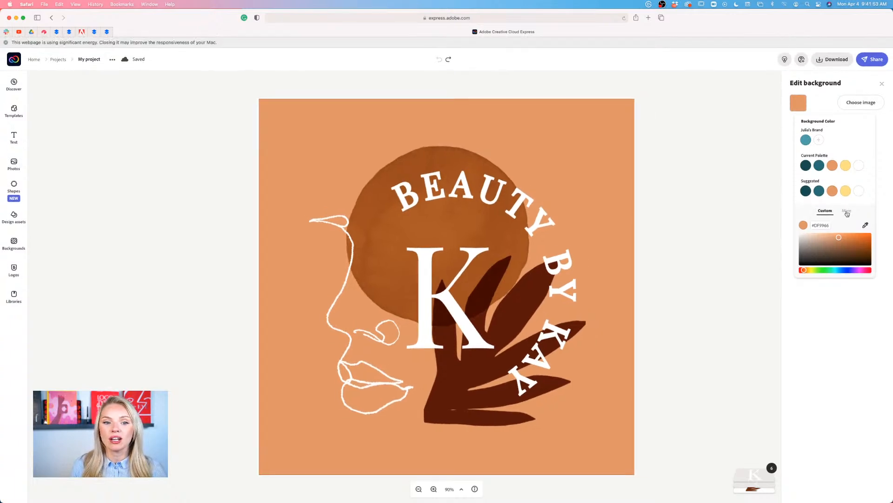
left_click(846, 212)
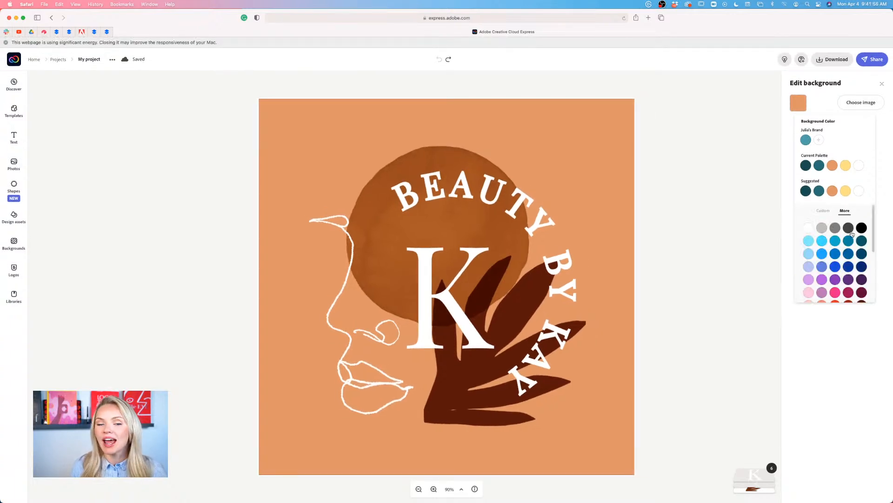
scroll(852, 233, "down", 5)
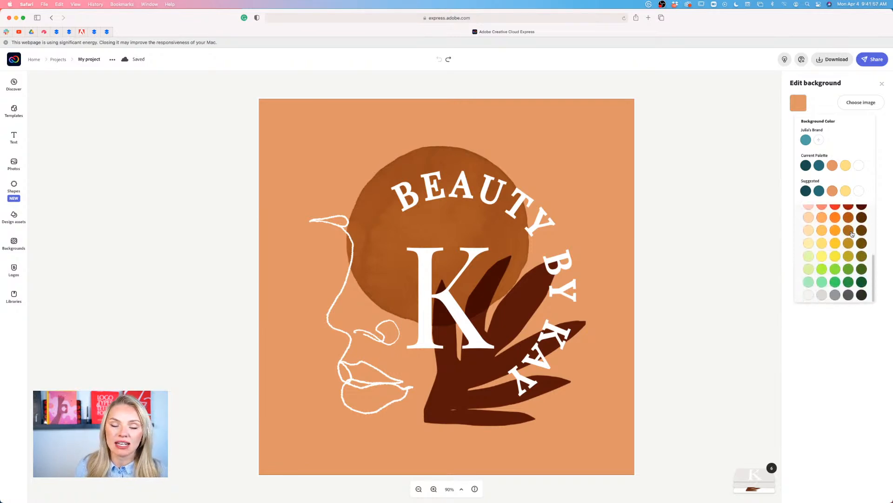
scroll(852, 233, "up", 6)
scroll(828, 297, "down", 1)
left_click(829, 329)
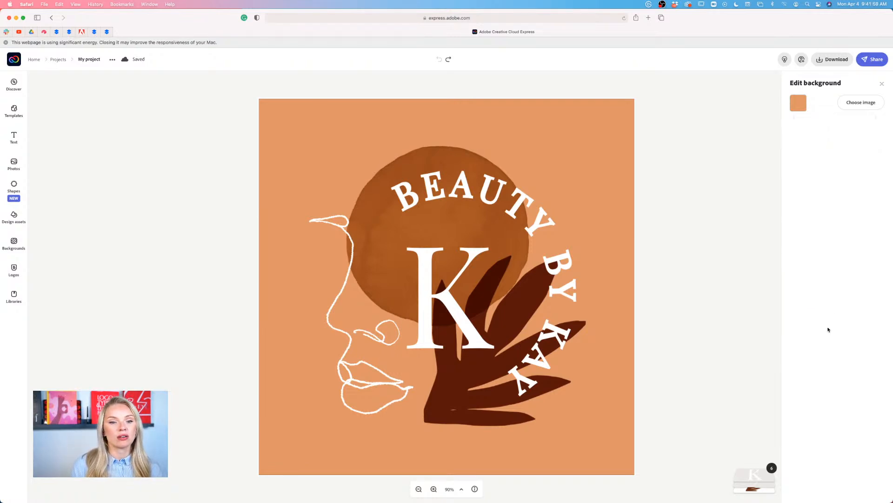
left_click(763, 198)
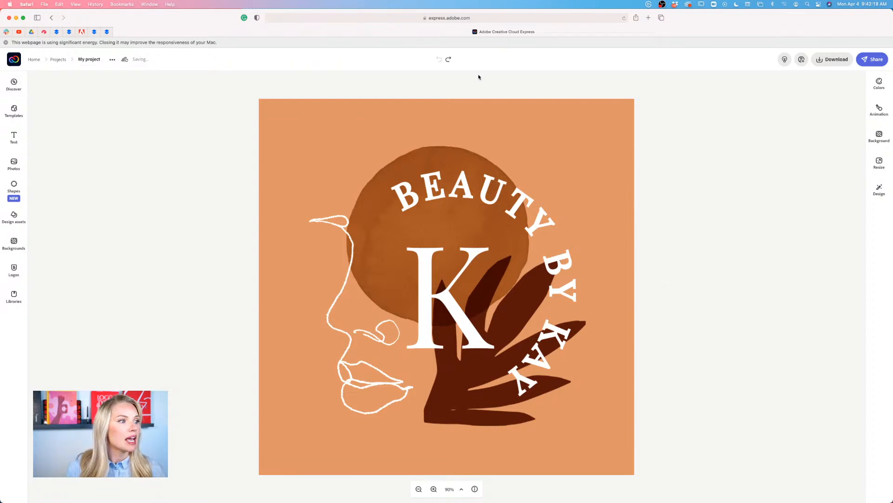
left_click(6, 42)
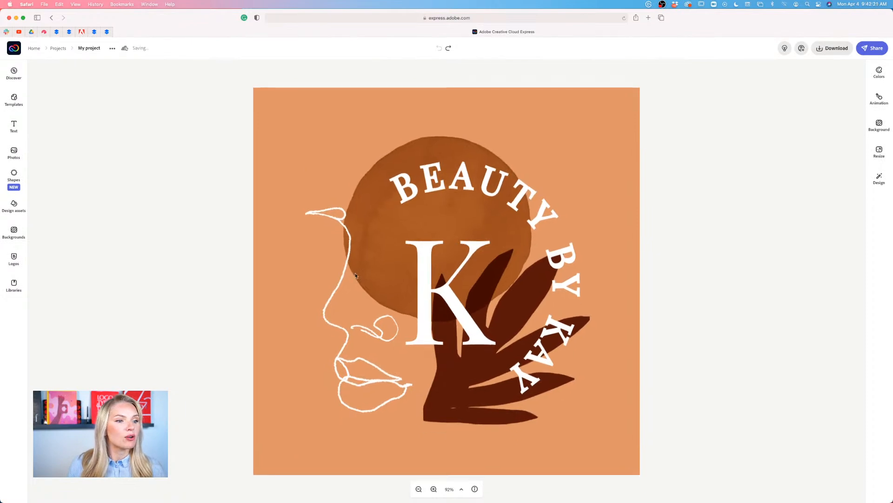
- Replace the curved text with TERRAGOLD and shift it slightly up and to the right
left_click(539, 217)
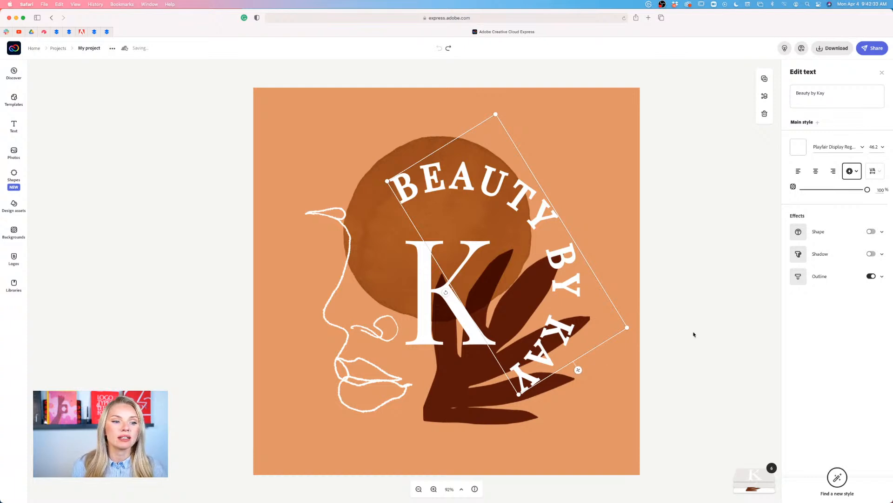
left_click(668, 220)
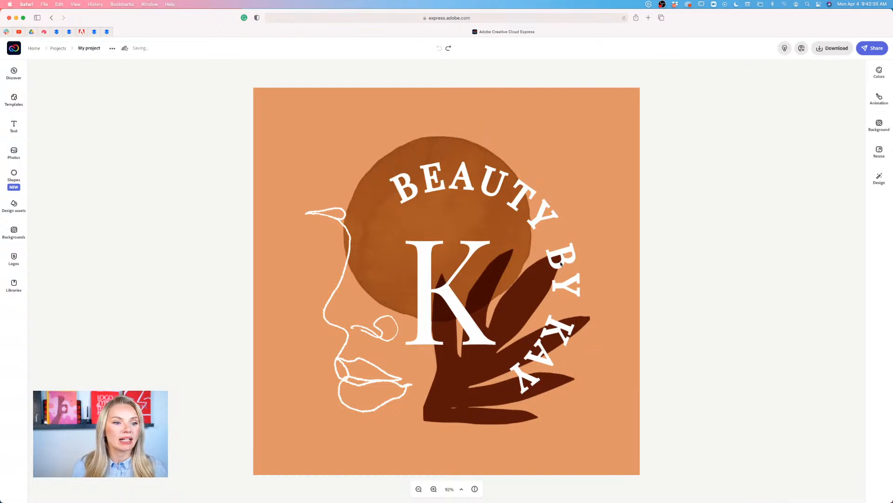
left_click(567, 262)
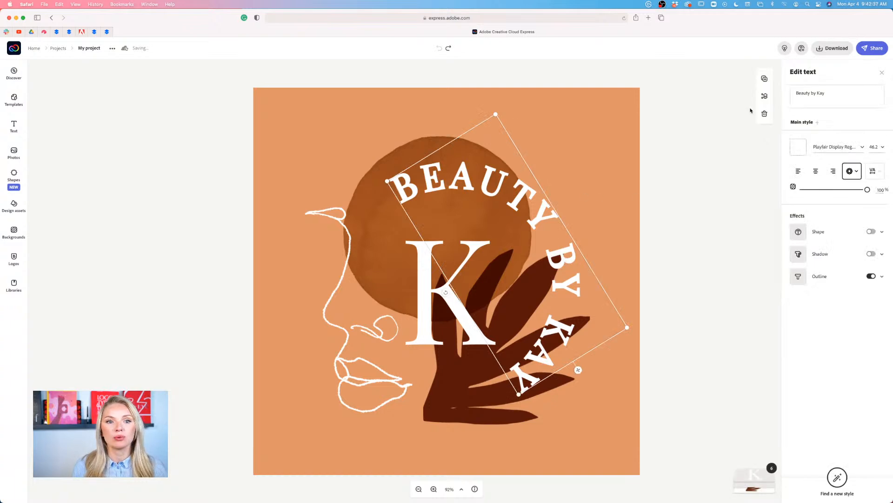
double_click(831, 93)
left_click_drag(831, 92, 807, 91)
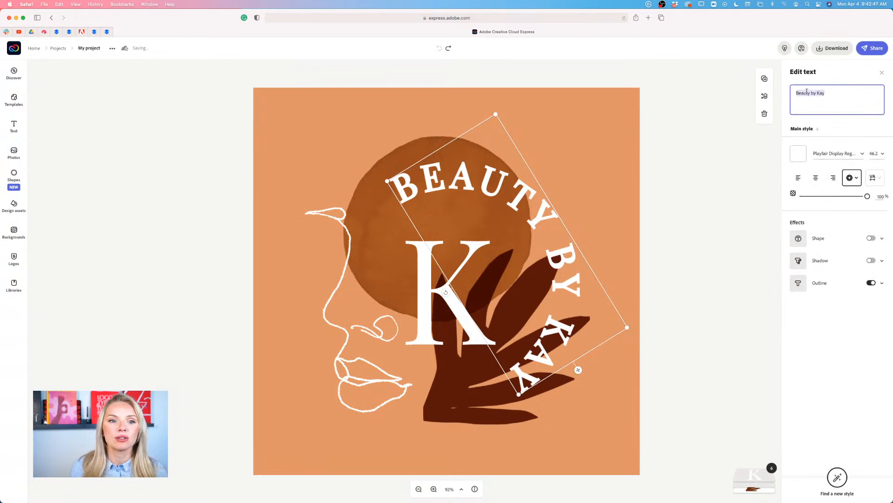
key("BackSpace")
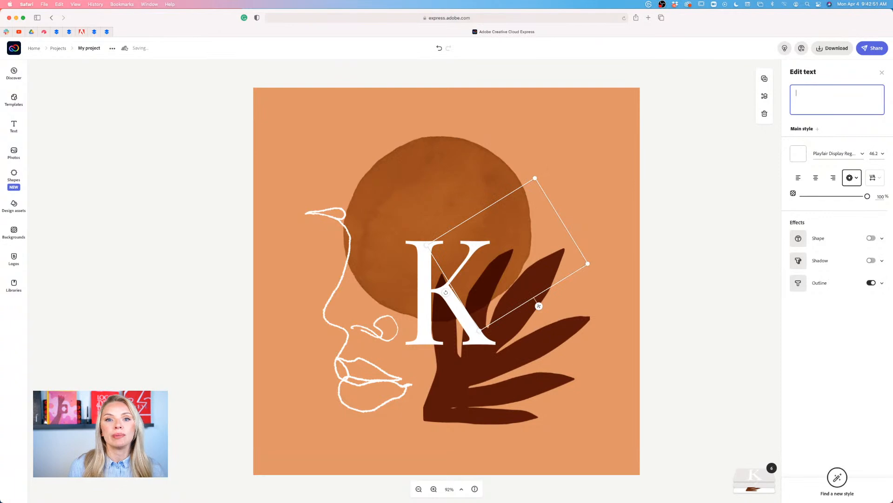
type("TERRAGOLD")
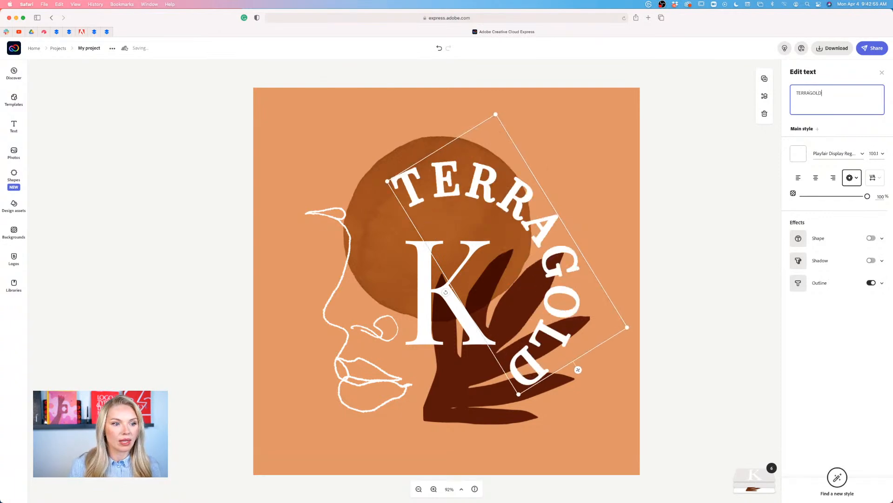
left_click(580, 254)
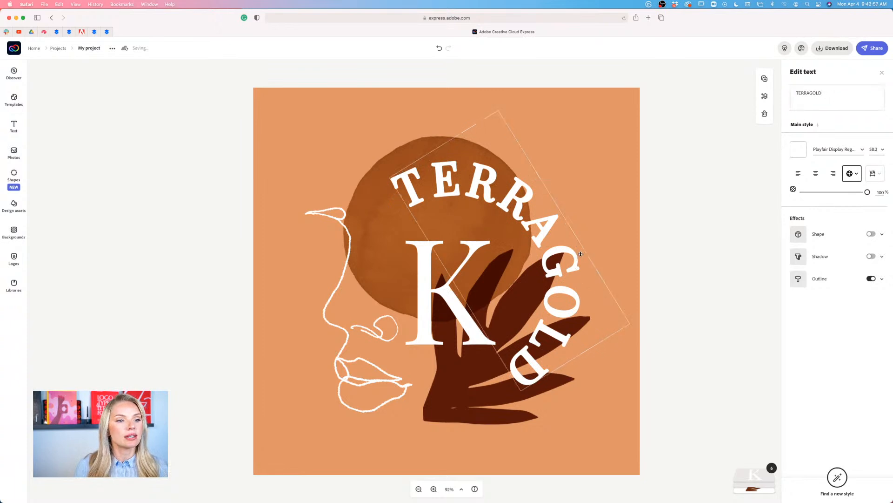
left_click_drag(553, 218, 558, 214)
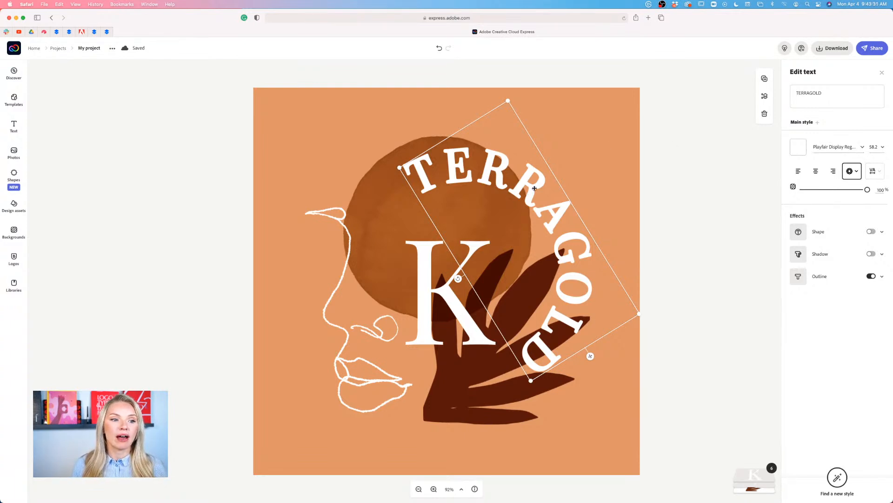
- Try the Reross Rectangular font on the curved TERRAGOLD text
left_click(863, 148)
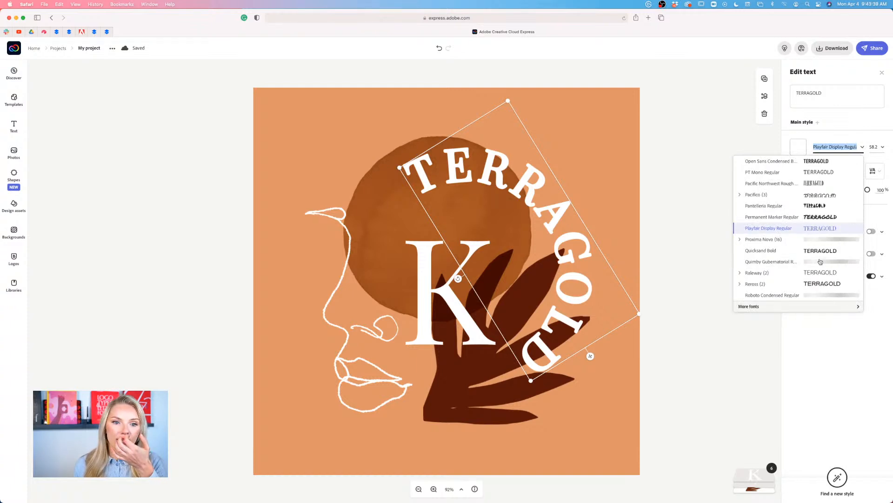
scroll(820, 262, "down", 5)
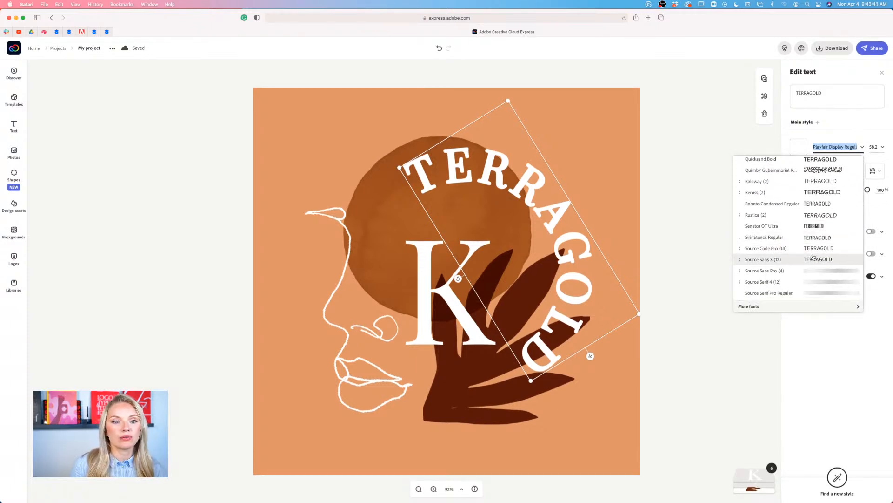
scroll(815, 255, "up", 1)
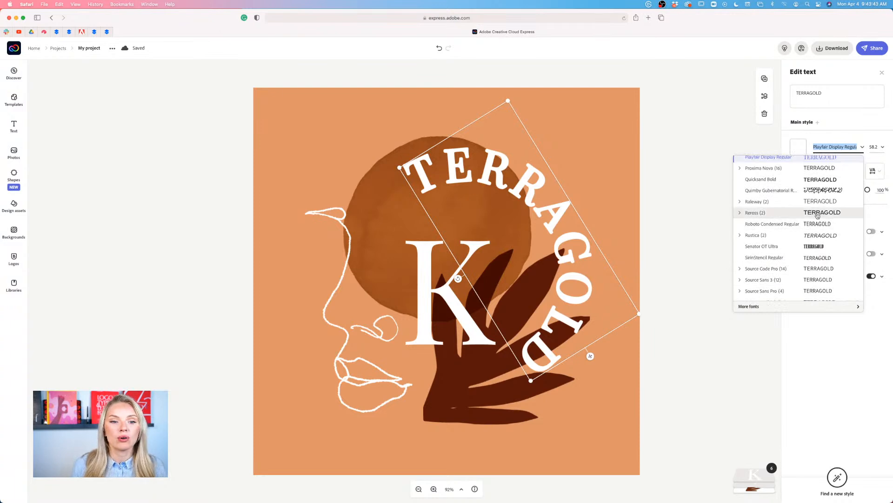
left_click(835, 215)
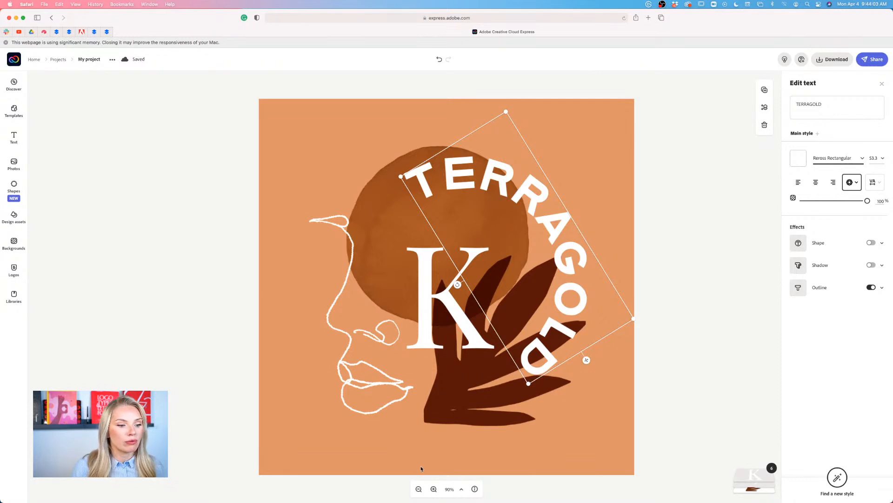
- Try the SirinStencil Regular font on the curved TERRAGOLD text, viewing the logo at 150%
left_click(434, 489)
left_click(433, 488)
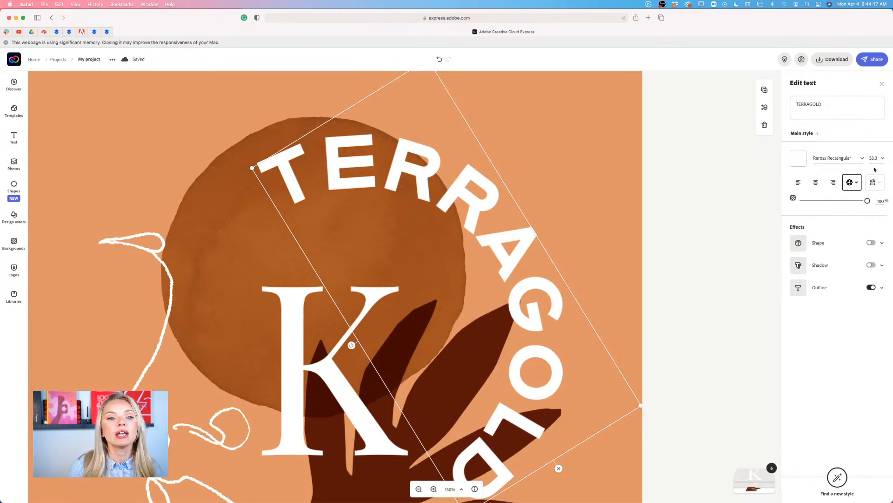
left_click(863, 160)
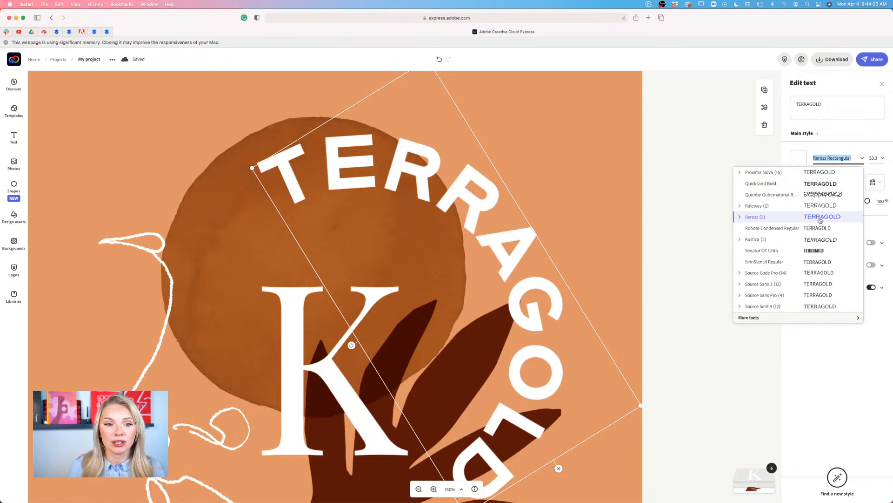
scroll(834, 280, "down", 3)
scroll(835, 300, "down", 1)
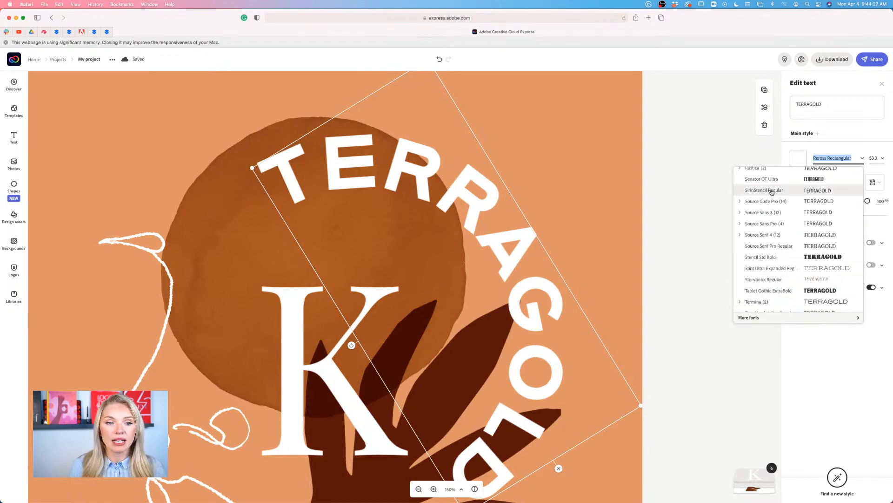
left_click(818, 192)
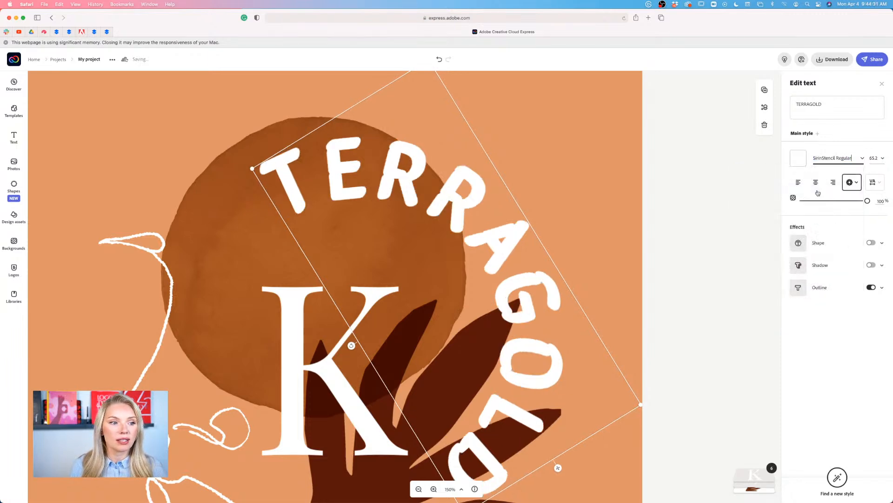
- Try the Stencil Std Bold font on the curved TERRAGOLD text and view it deselected
scroll(697, 284, "down", 2)
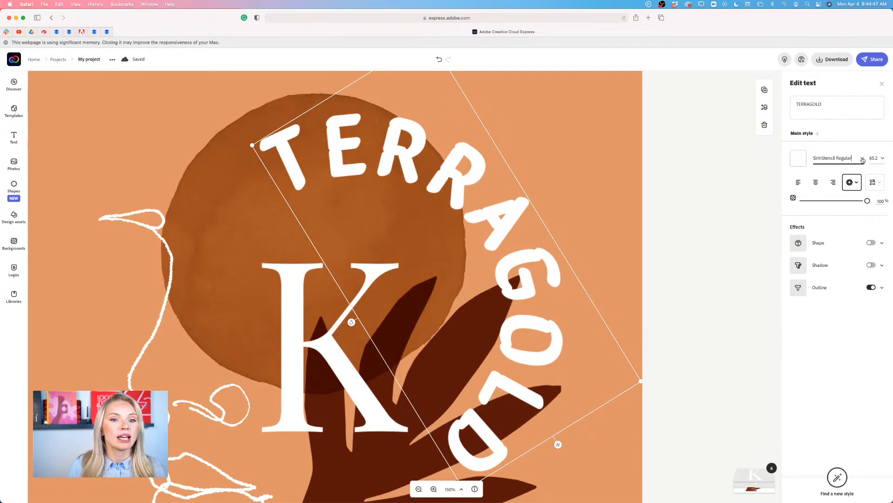
left_click(829, 157)
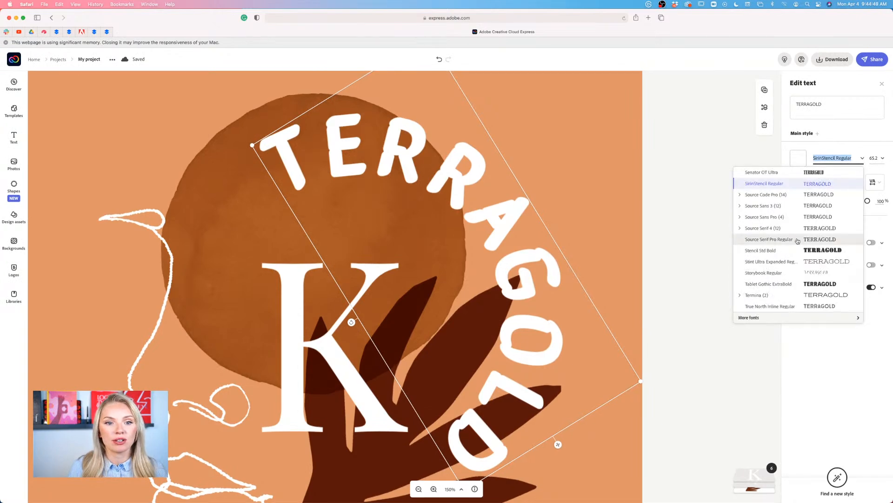
scroll(792, 251, "down", 1)
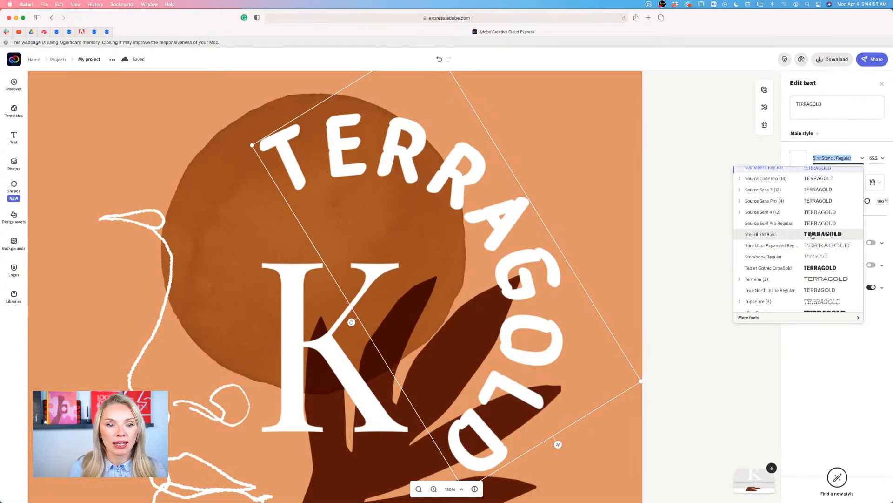
left_click(814, 235)
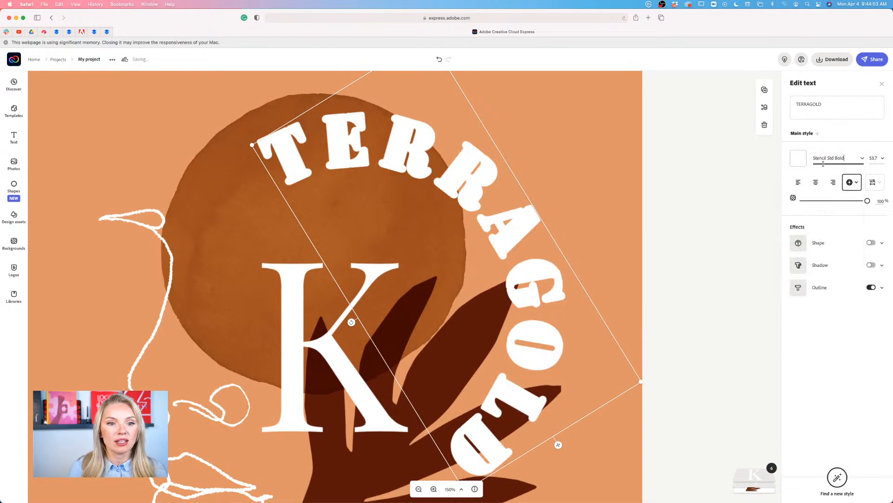
left_click(700, 236)
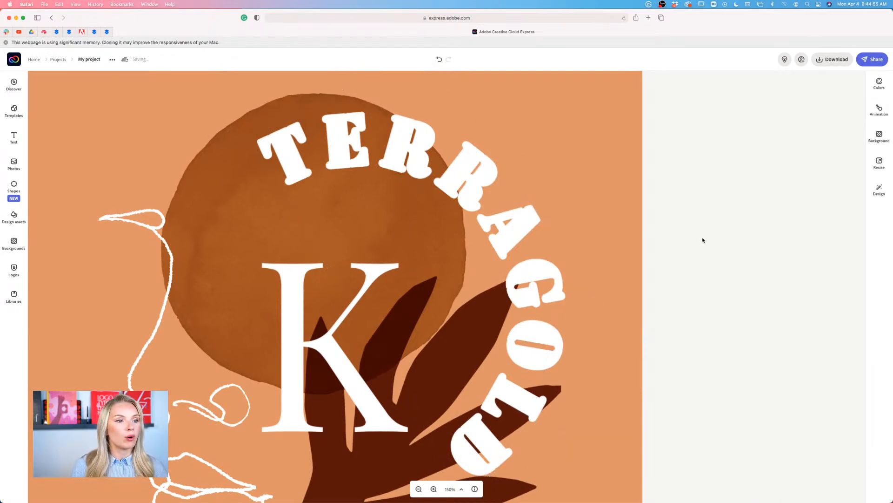
- Try the Storybook Regular script font on the curved TERRAGOLD text
left_click(531, 287)
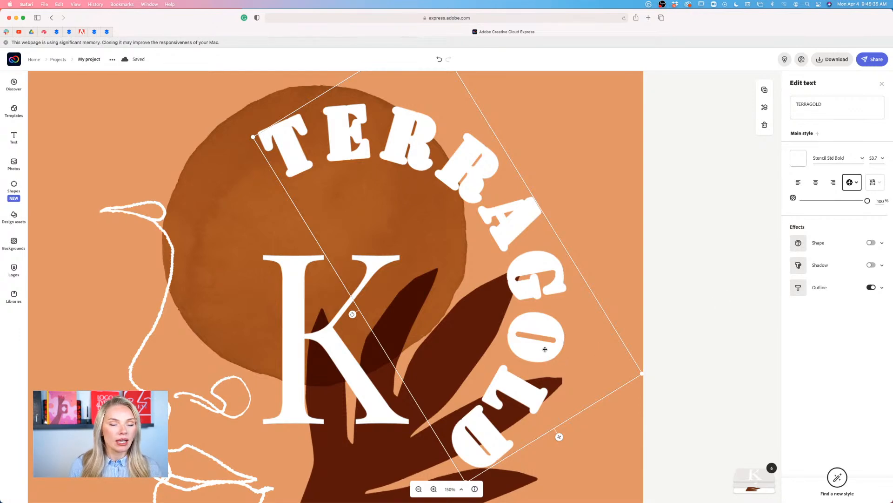
left_click(863, 159)
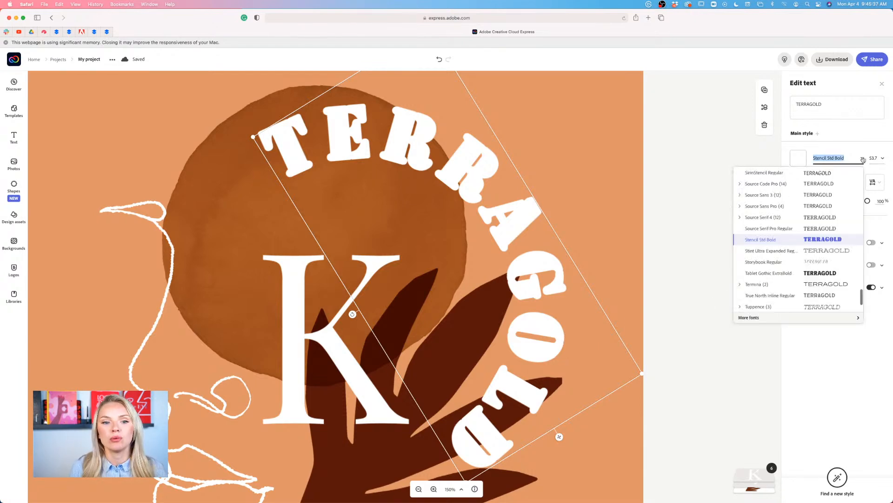
scroll(813, 267, "down", 1)
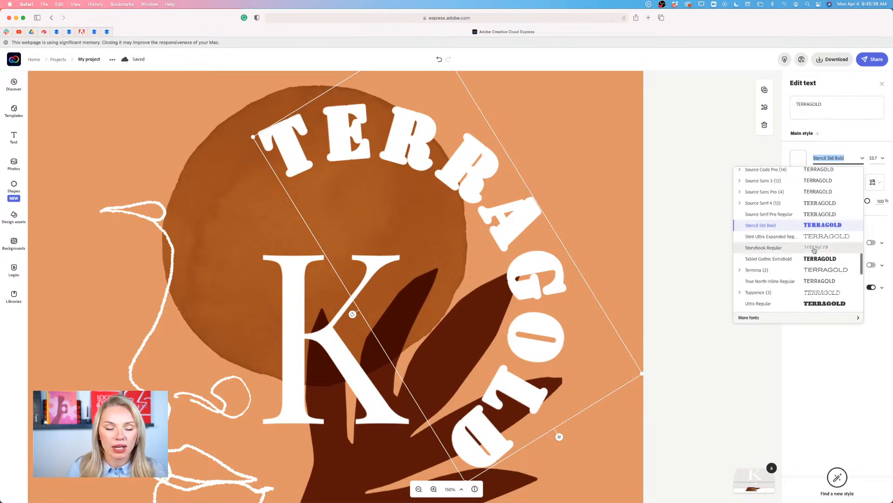
left_click(814, 249)
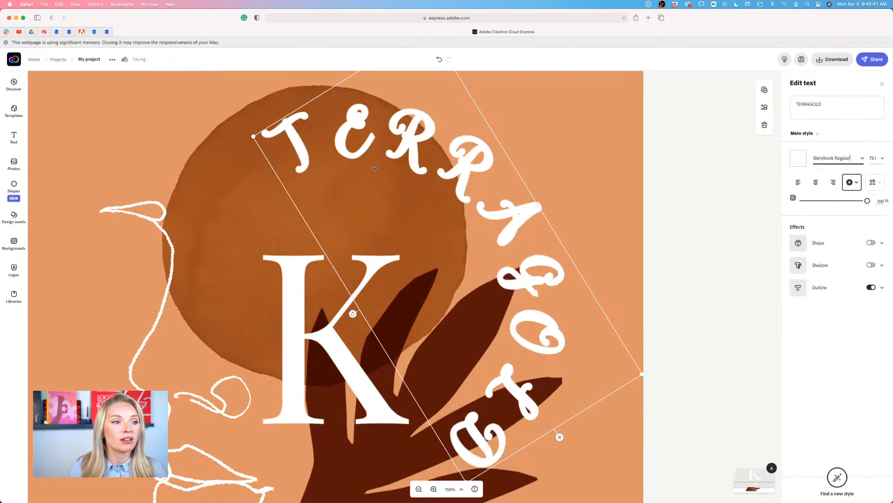
- Change the font of the curved TERRAGOLD text to Ultra Regular
left_click(863, 159)
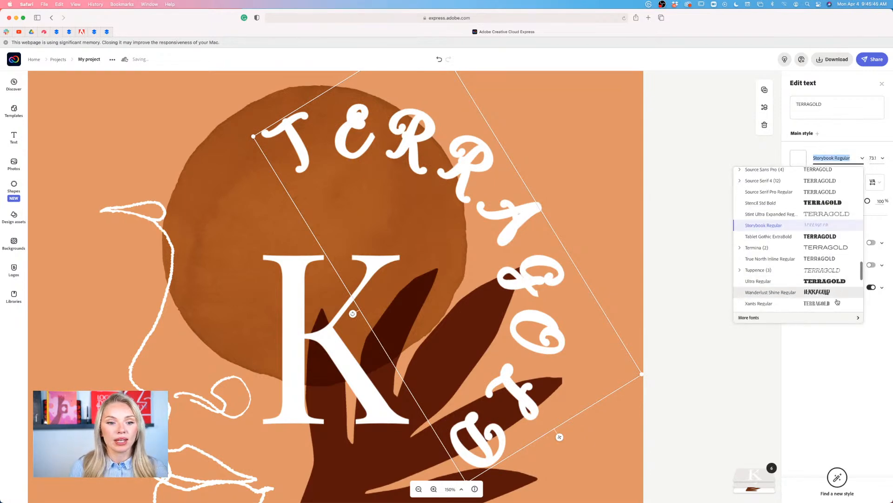
scroll(837, 301, "down", 3)
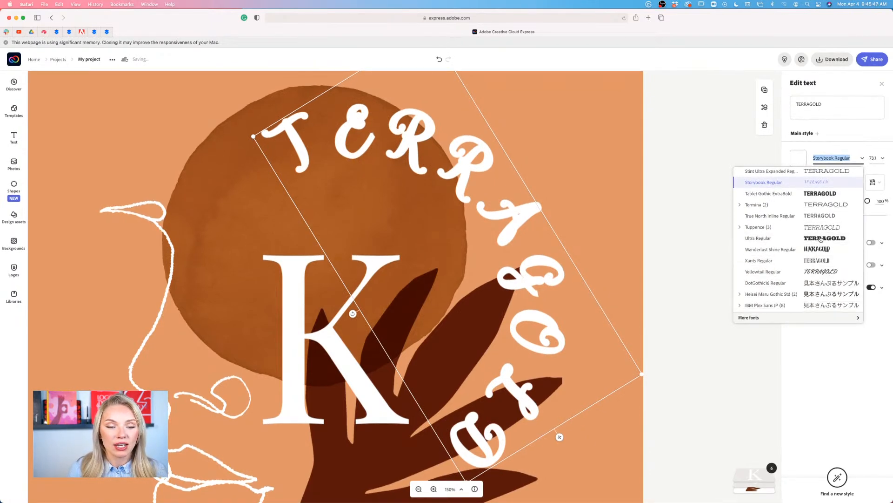
left_click(820, 238)
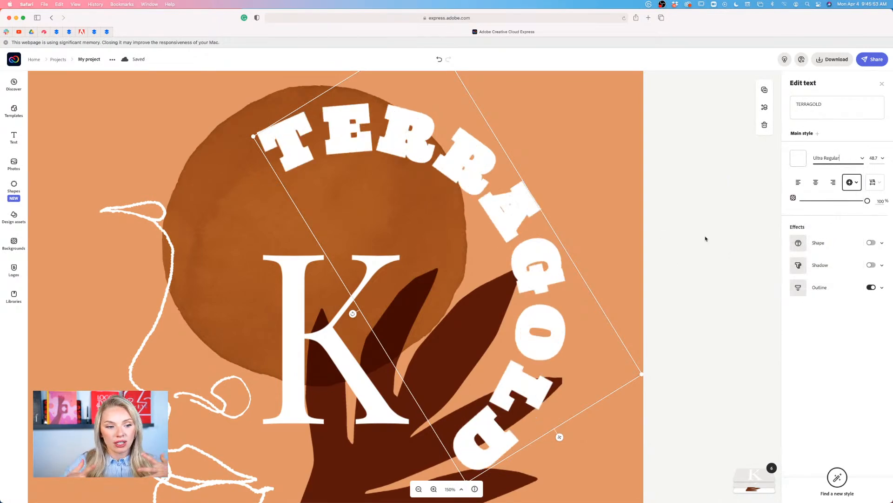
- Try the PT Mono Regular font on the curved TERRAGOLD text and view the deselected logo at 90%
left_click(861, 160)
scroll(833, 253, "down", 10)
scroll(833, 253, "down", 5)
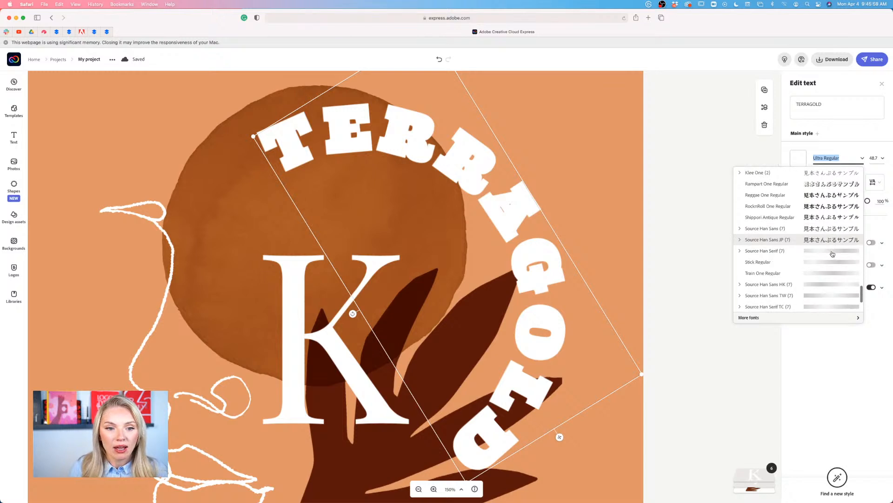
scroll(801, 209, "up", 10)
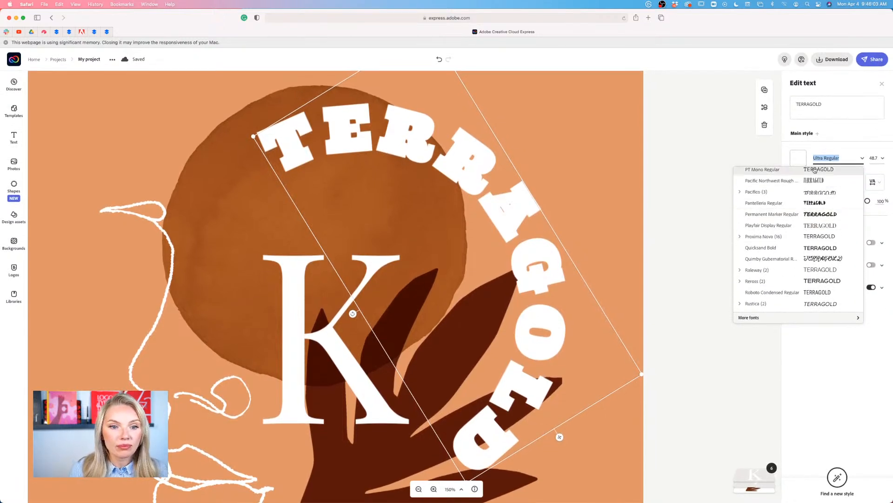
left_click(815, 171)
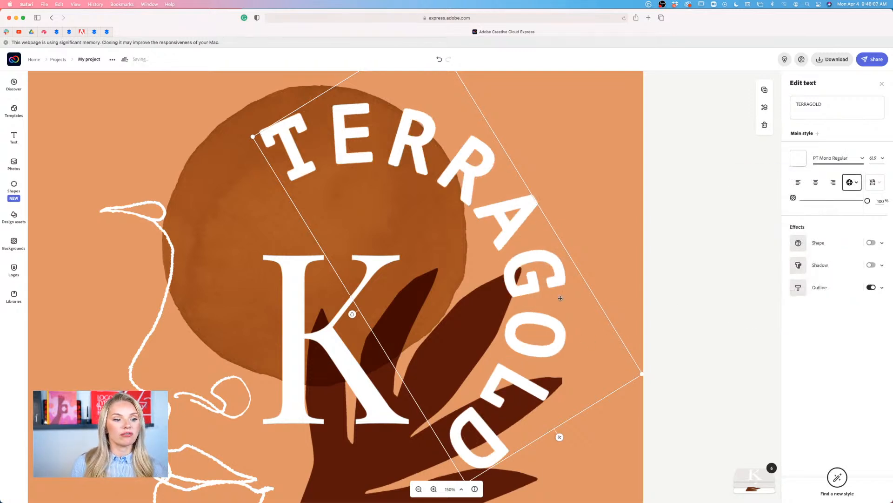
left_click(706, 302)
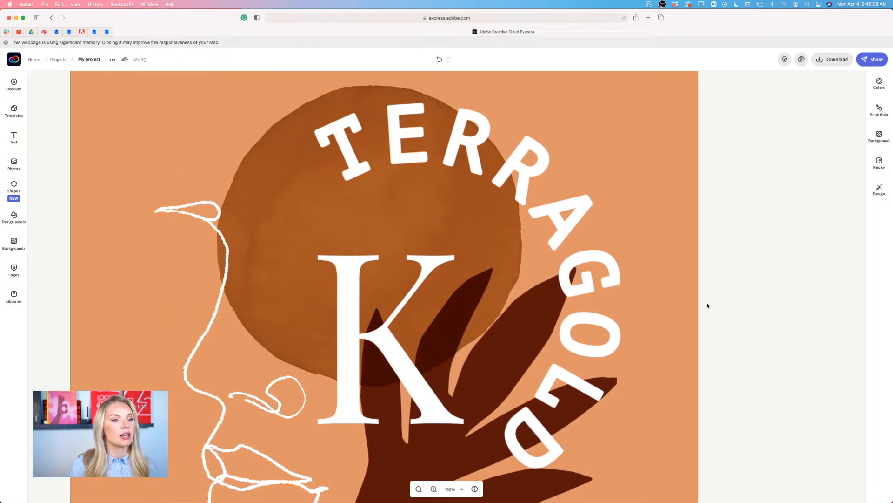
left_click(419, 489)
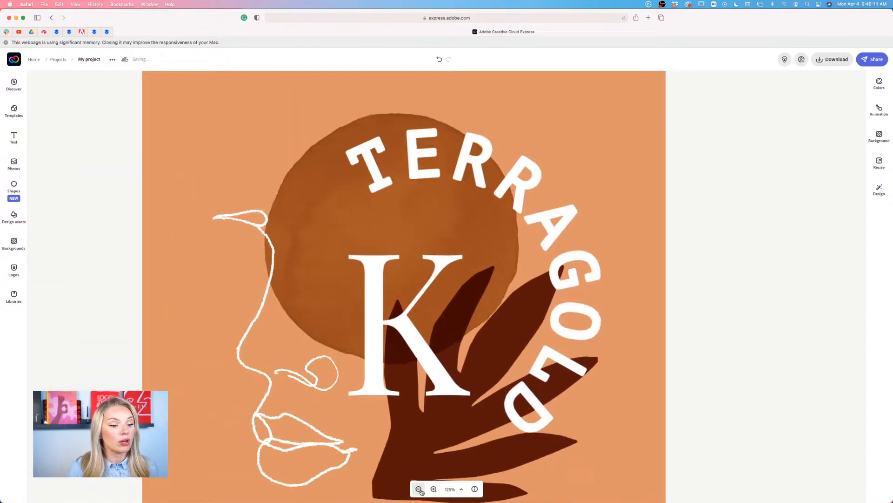
left_click(419, 489)
left_click(419, 489)
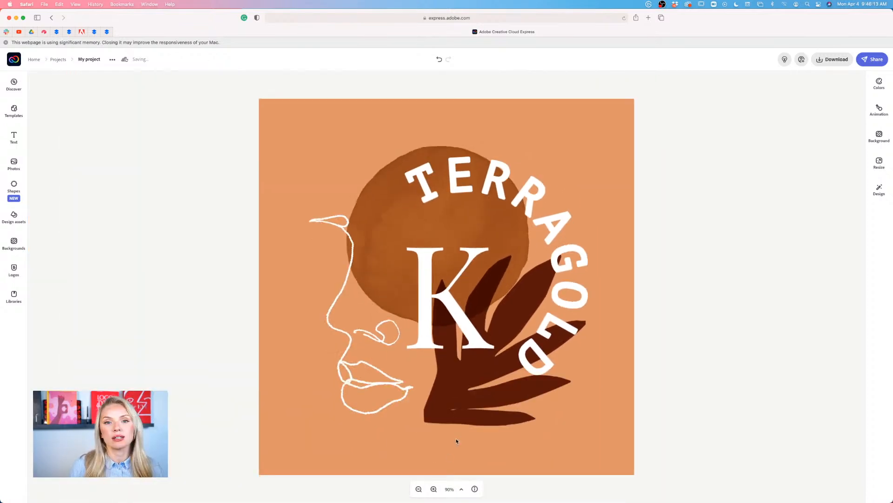
- Move the large K monogram to the exact horizontal and vertical centre of the canvas
left_click(447, 309)
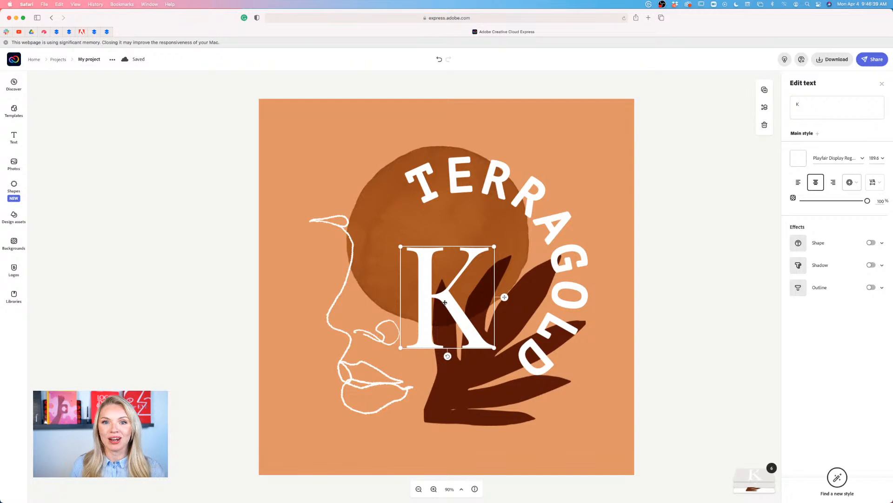
left_click(160, 256)
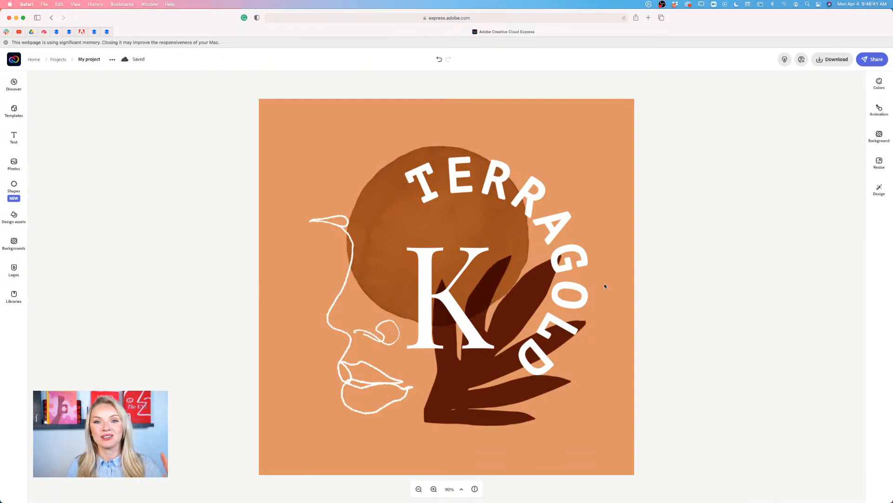
left_click(481, 343)
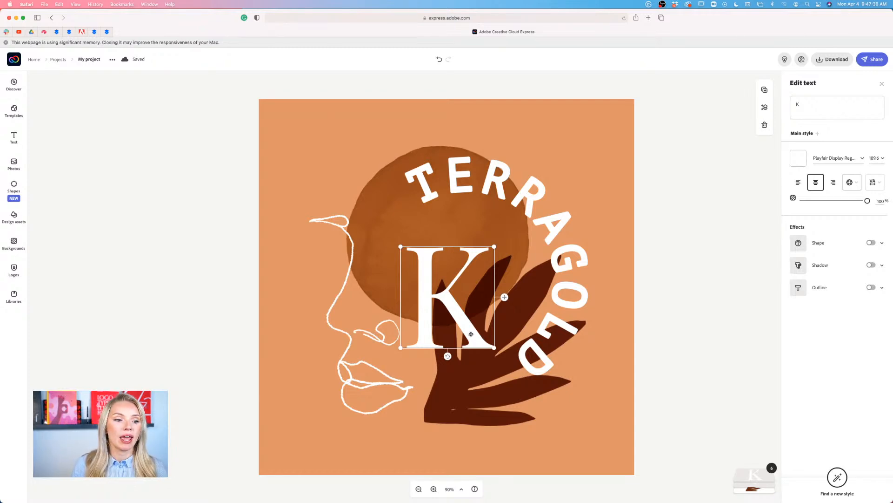
left_click_drag(471, 334, 472, 325)
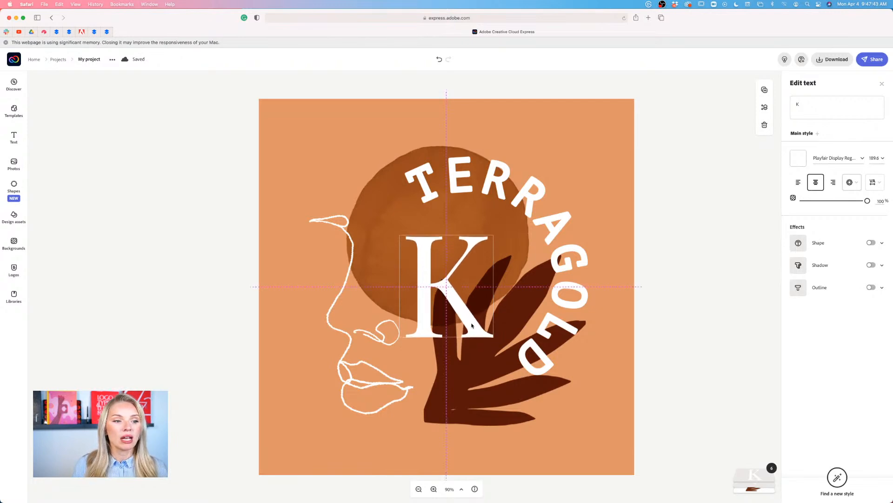
left_click_drag(471, 326, 458, 304)
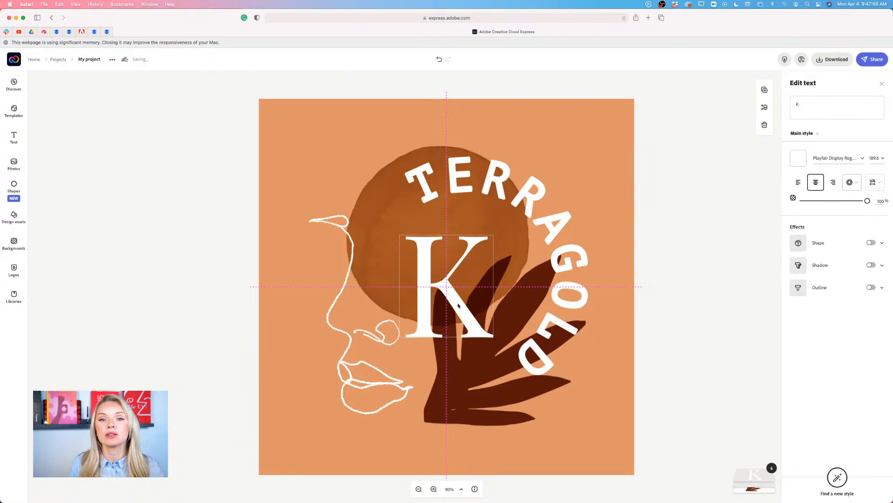
left_click_drag(459, 305, 458, 305)
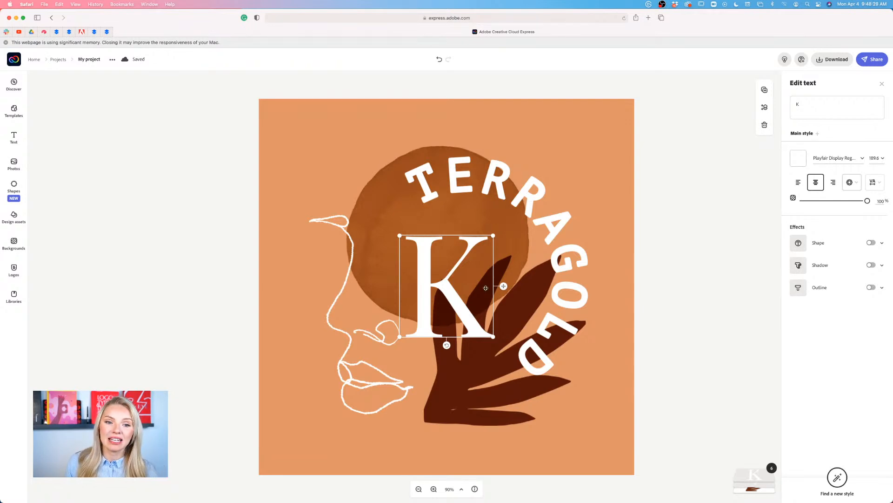
- Replace the monogram letter K with T and deselect it
left_click(801, 106)
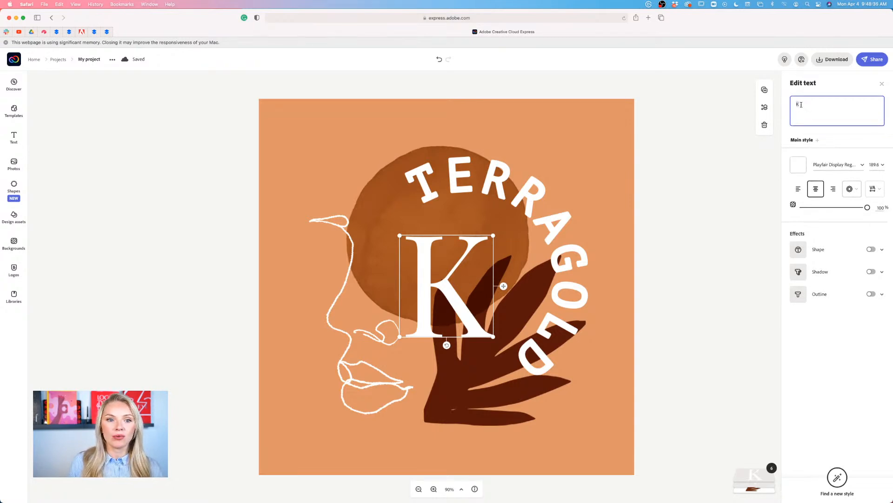
key("BackSpace")
type("T")
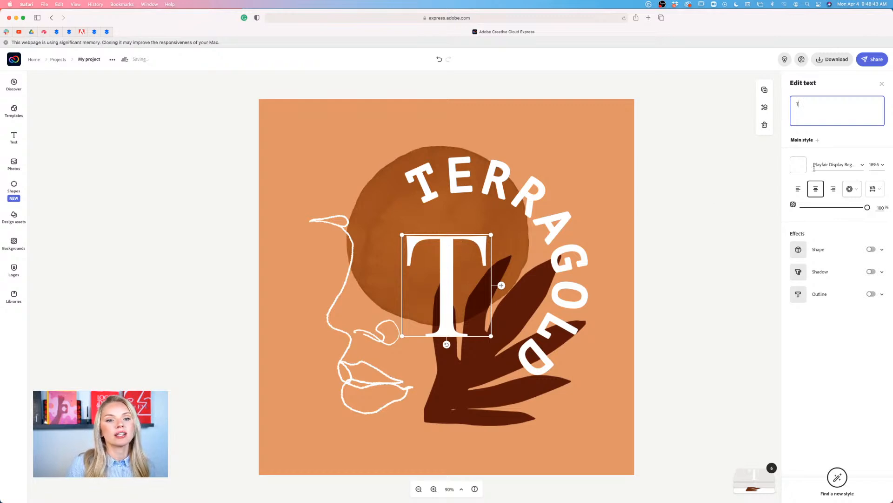
left_click(723, 214)
- Change the font of the curved TERRAGOLD text to Playfair Display Regular
left_click(436, 193)
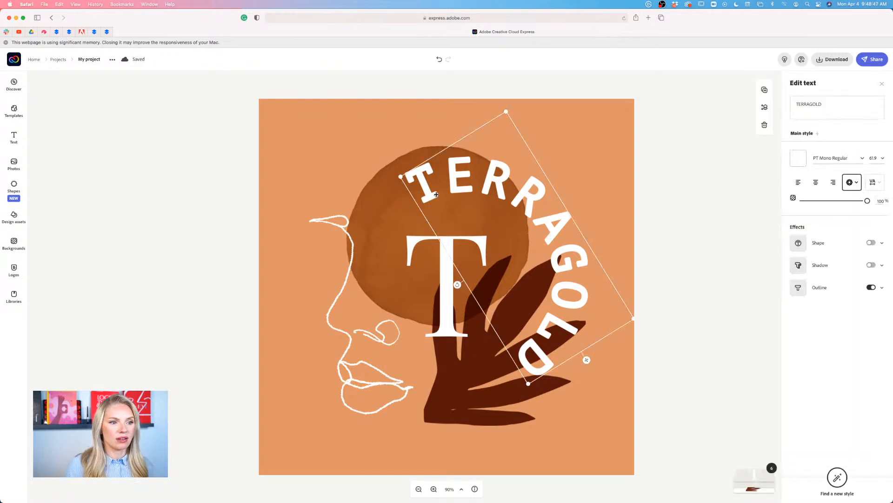
left_click(863, 160)
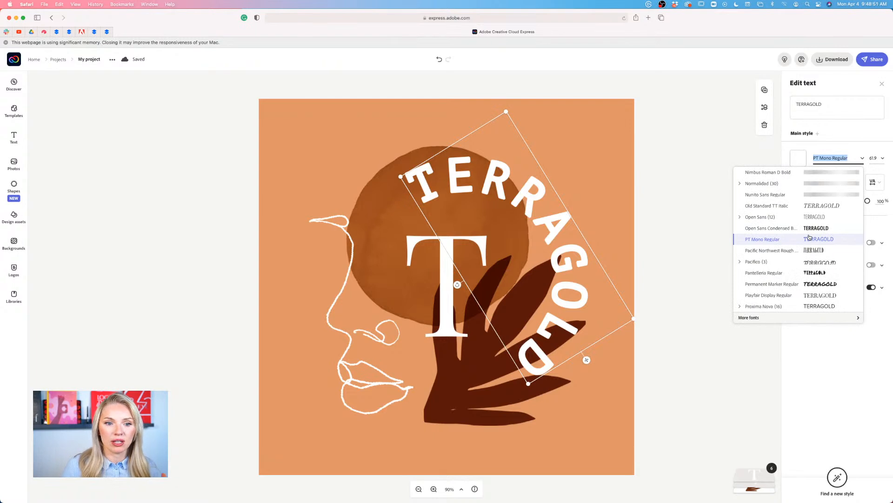
scroll(809, 237, "down", 3)
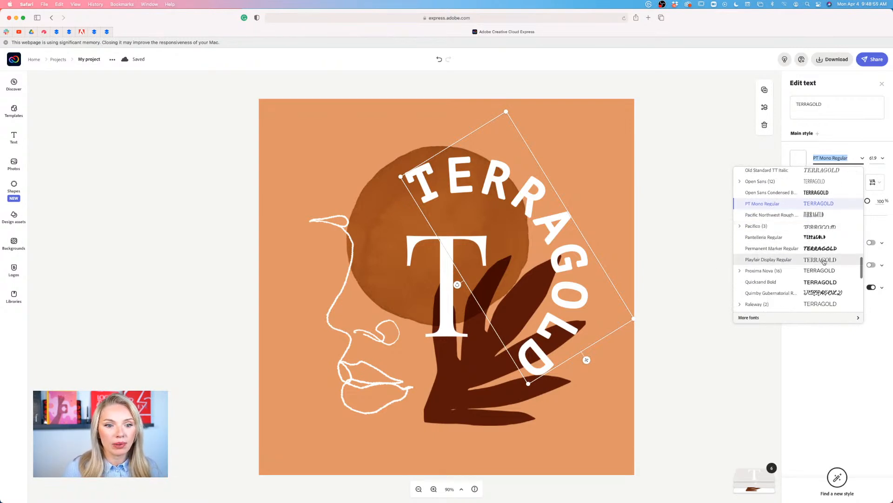
left_click(824, 262)
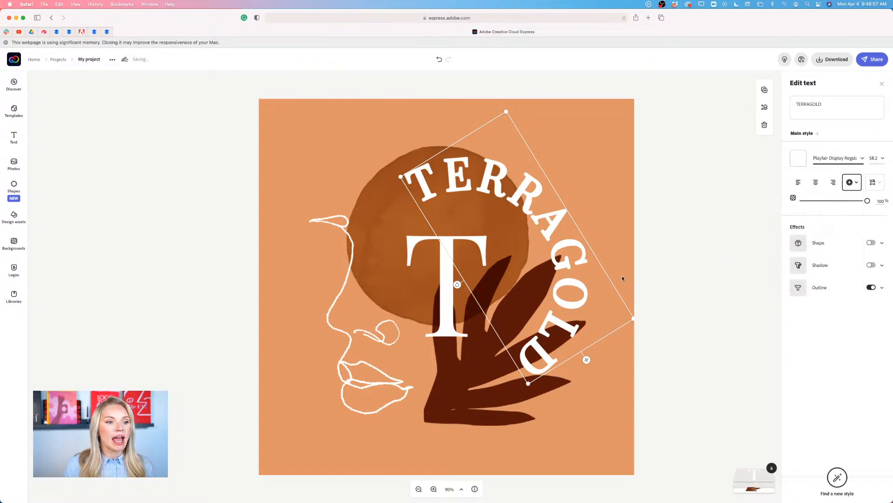
left_click(863, 159)
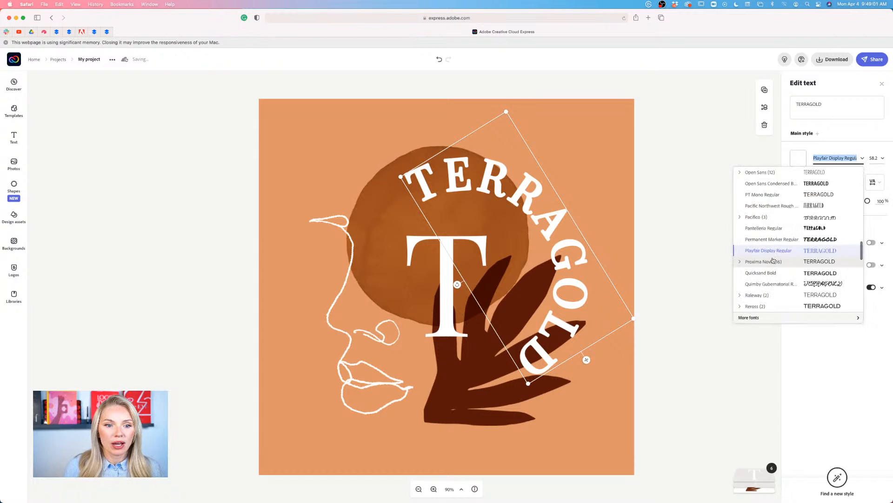
left_click(684, 262)
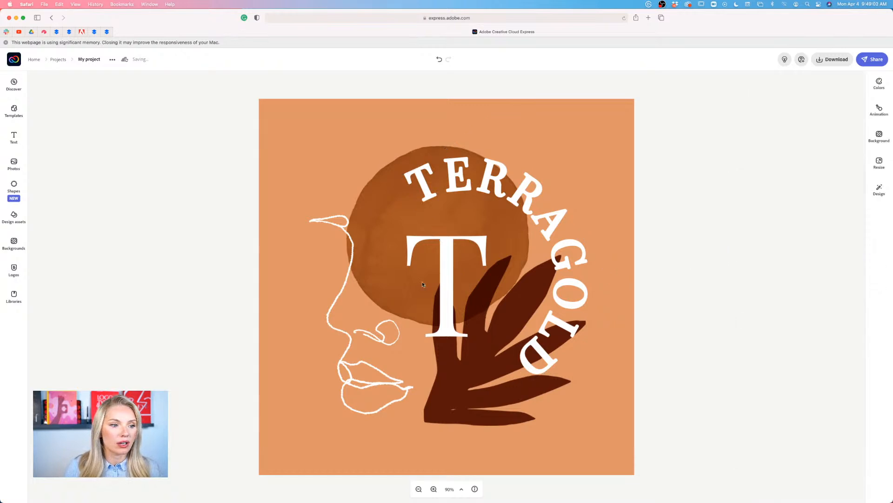
- Check which font the large T monogram uses, leaving its style as it is
left_click(447, 283)
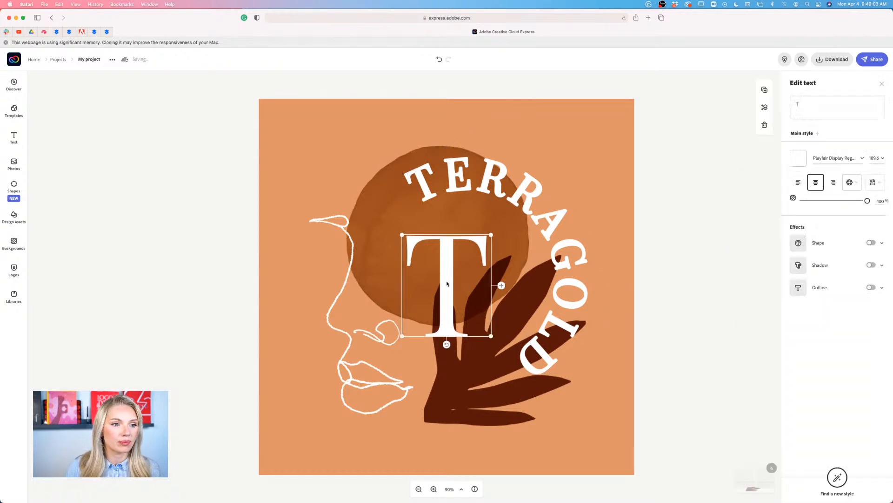
left_click(863, 159)
left_click(700, 165)
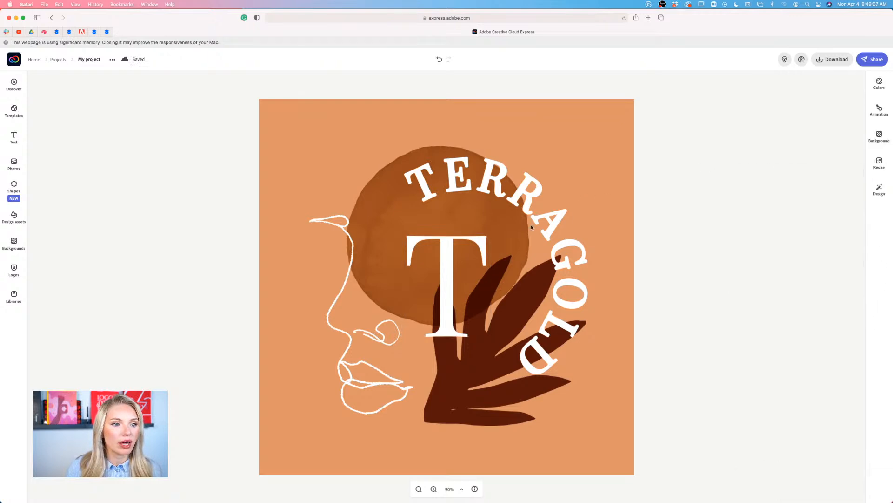
- Turn off the Outline effect on the curved TERRAGOLD text and view the whole logo deselected at 75%
left_click(528, 200)
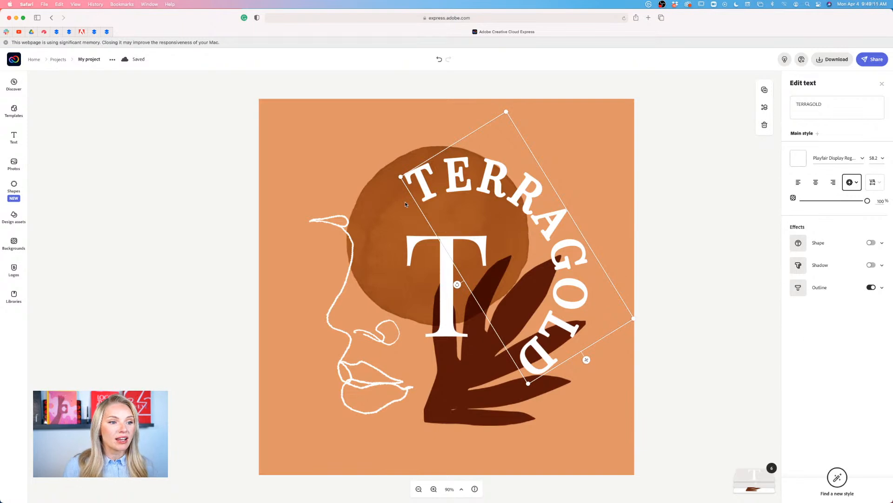
left_click(433, 489)
scroll(383, 375, "left", 2)
scroll(384, 375, "up", 1)
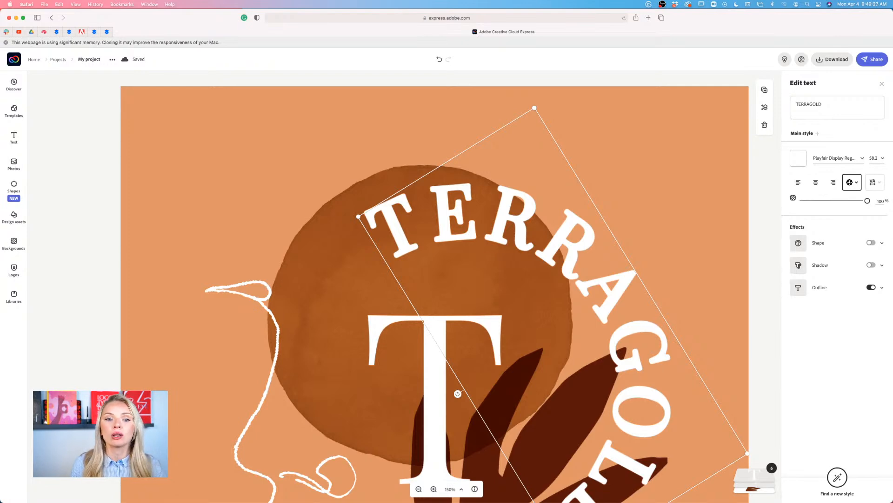
left_click(870, 287)
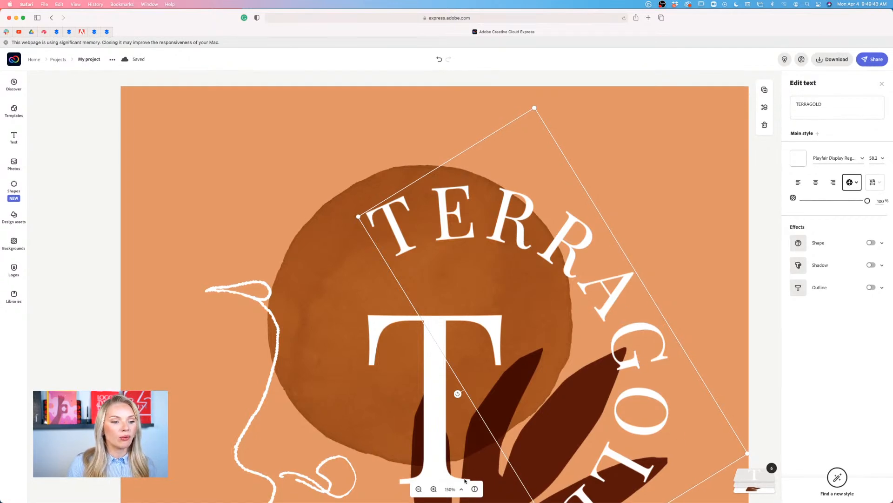
left_click(419, 488)
left_click(419, 489)
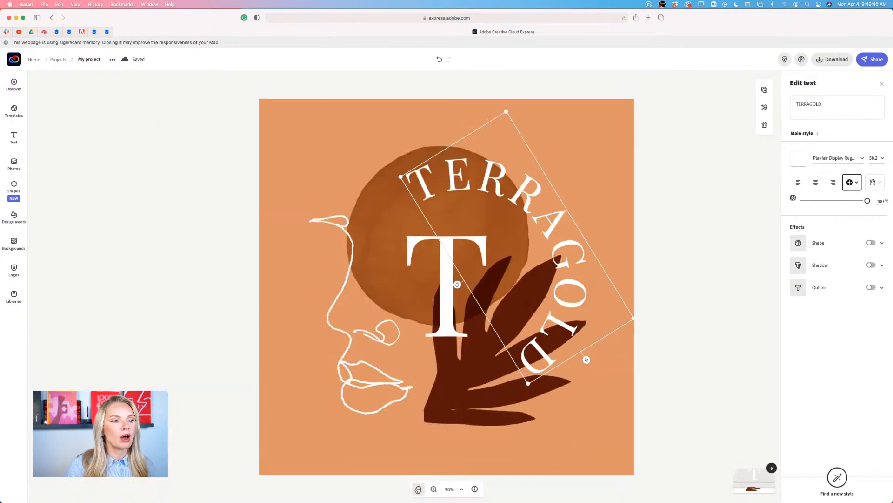
left_click(418, 488)
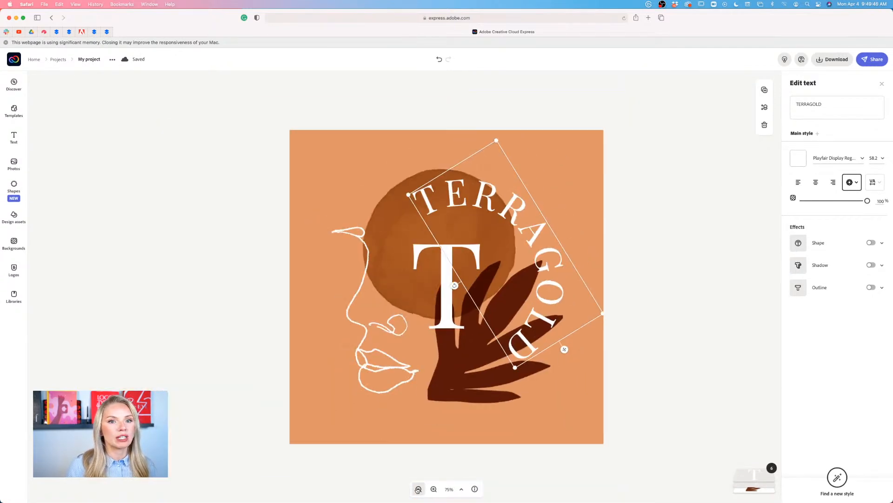
left_click(681, 274)
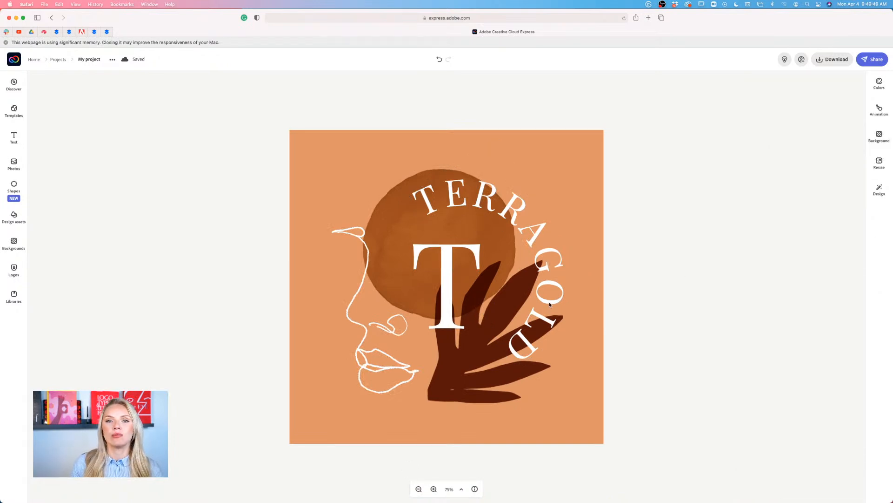
- Turn on the Shadow effect for the curved TERRAGOLD text
left_click(504, 267)
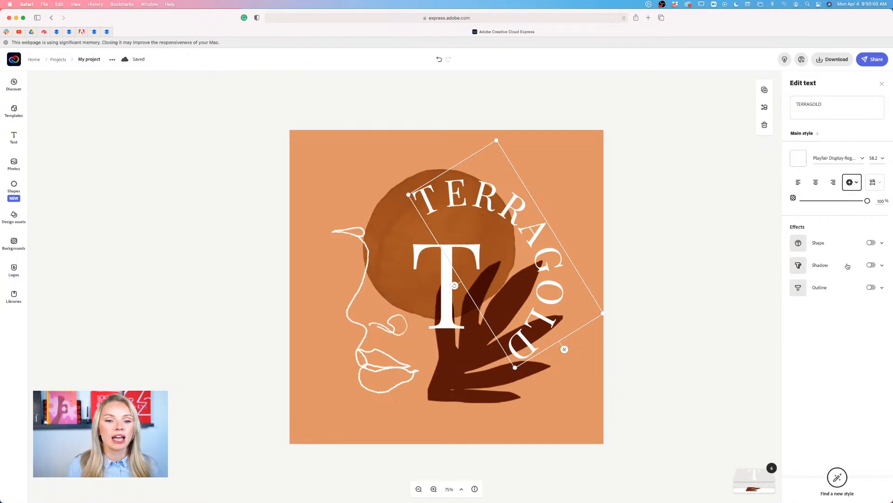
left_click(871, 265)
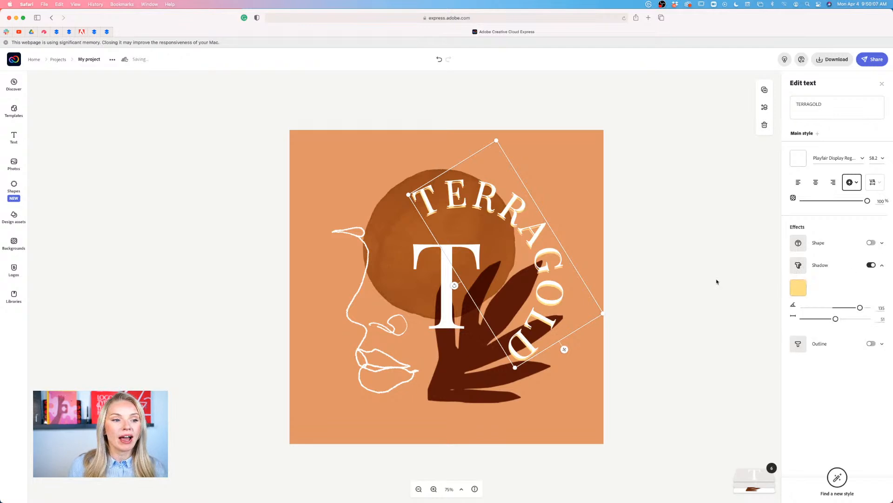
left_click(669, 284)
left_click(543, 274)
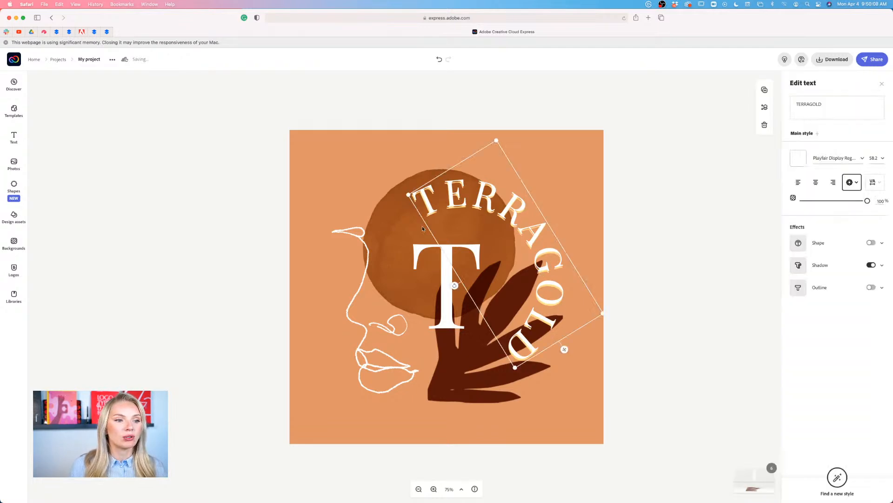
- Set the TERRAGOLD text's shadow colour to the dark brown sampled from the plant shape with the eyedropper
left_click(882, 265)
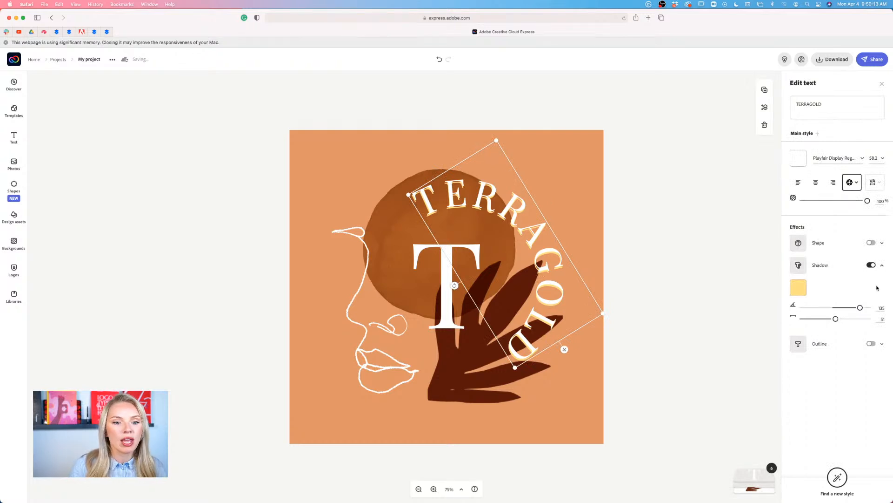
left_click(799, 288)
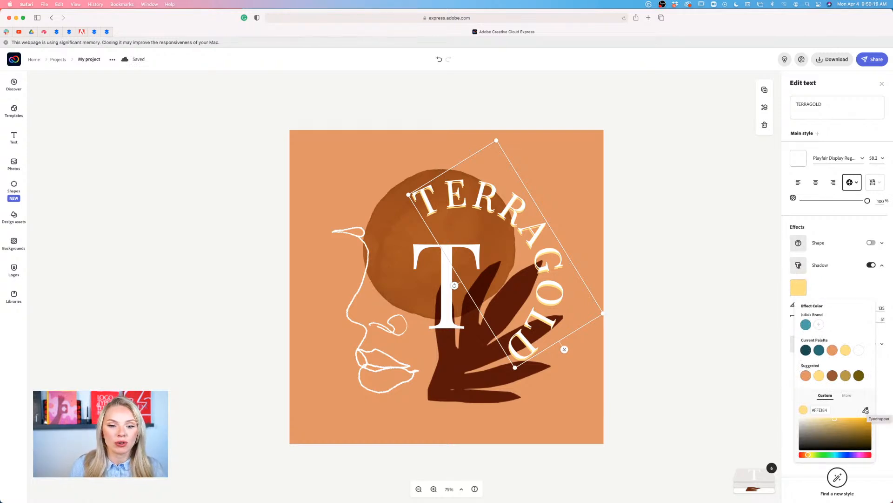
left_click(866, 409)
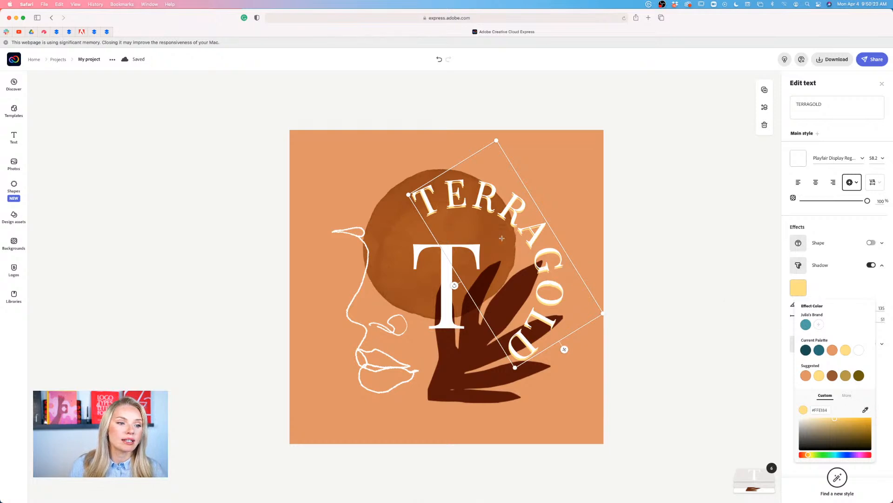
left_click(515, 295)
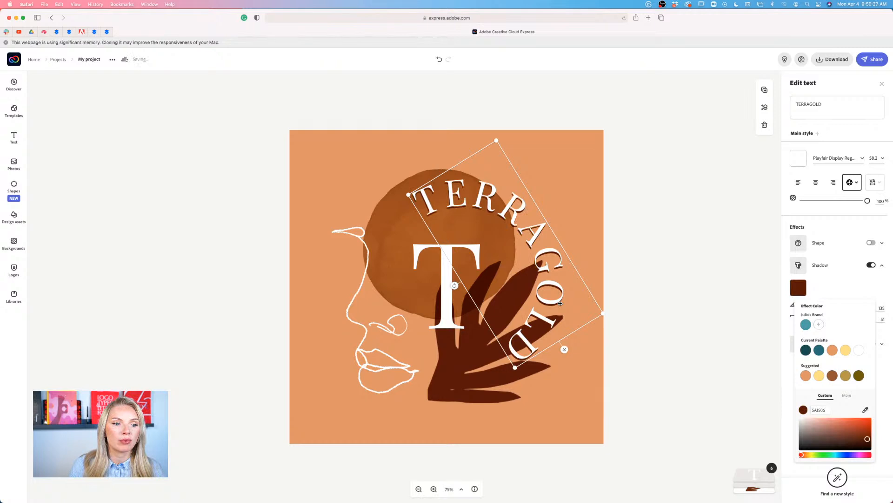
- Turn on the Outline effect for the curved TERRAGOLD text and move the text slightly upward on the canvas
left_click(862, 280)
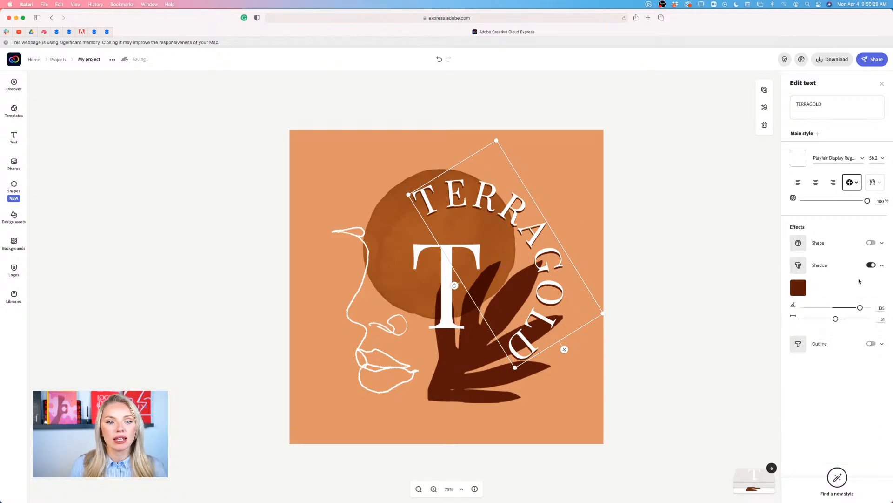
left_click(871, 344)
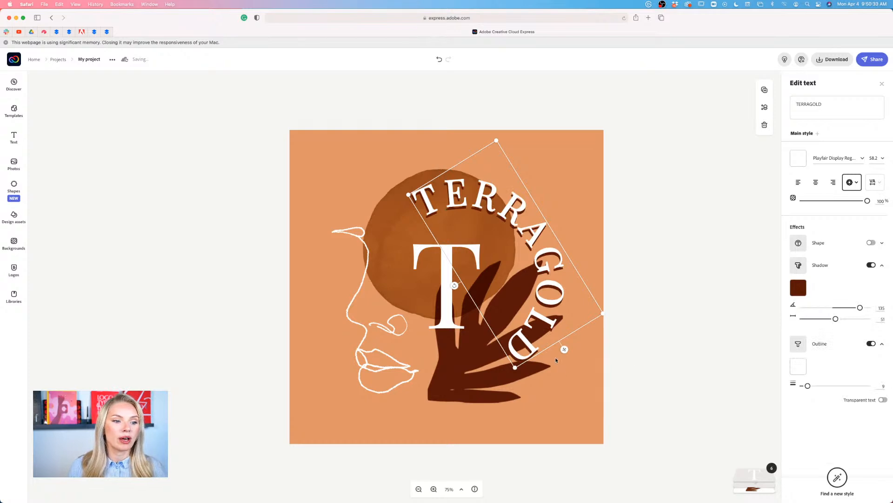
left_click_drag(537, 318, 536, 308)
left_click(664, 205)
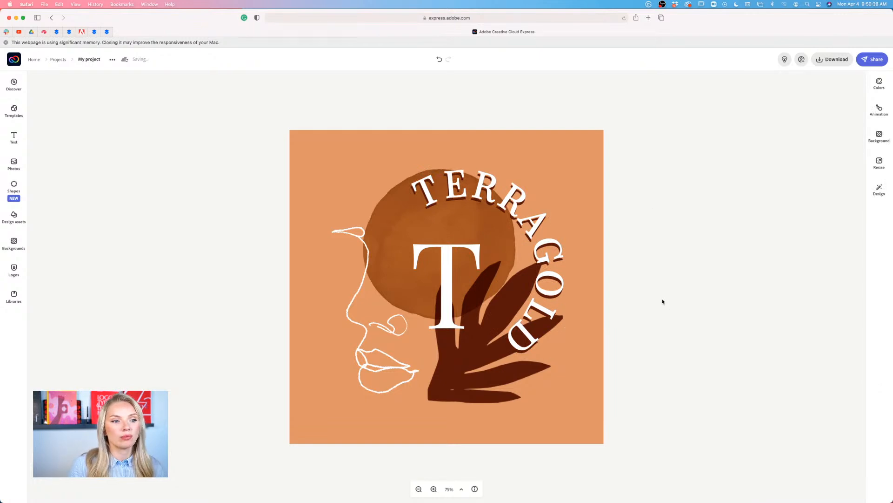
- Try the Shape effect behind the curved TERRAGOLD text and turn it back off
left_click(559, 298)
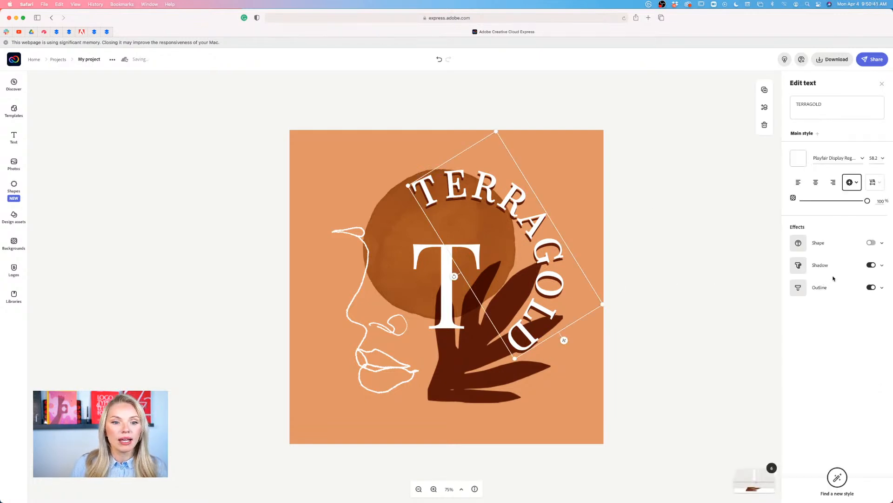
left_click(872, 243)
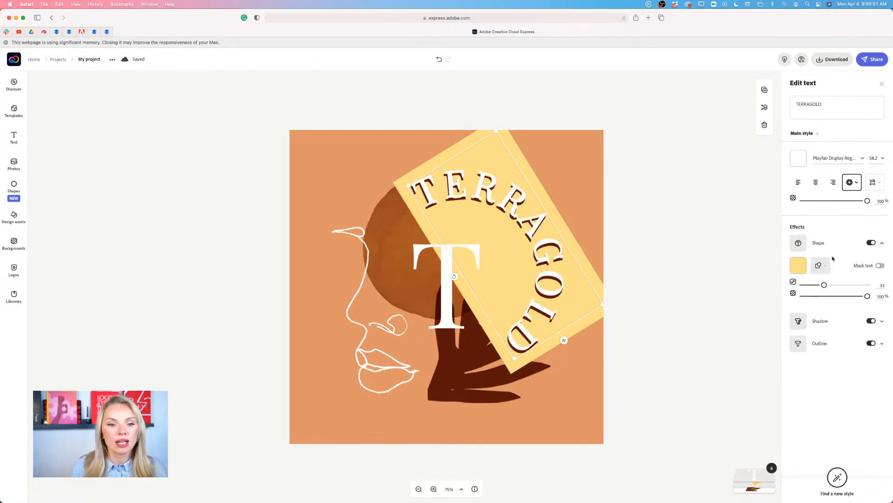
left_click(870, 243)
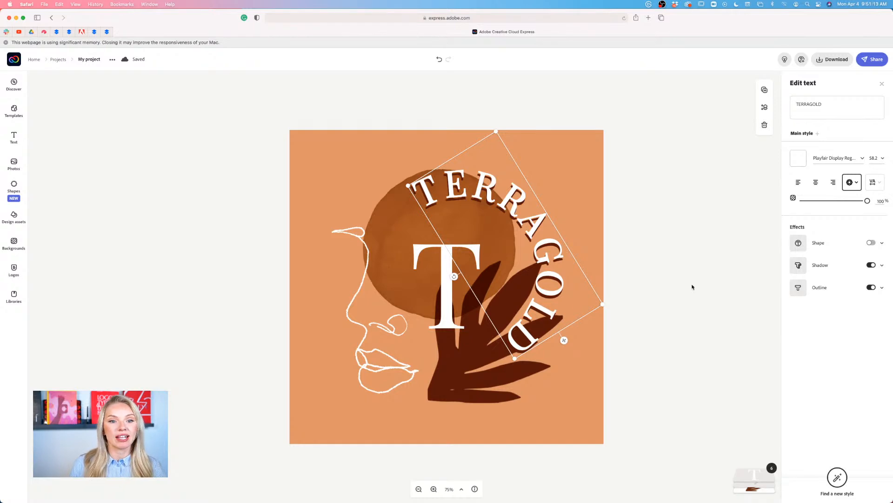
- Browse the fonts available for the TERRAGOLD text, including the categories and Art Deco typefaces under More fonts
left_click(861, 158)
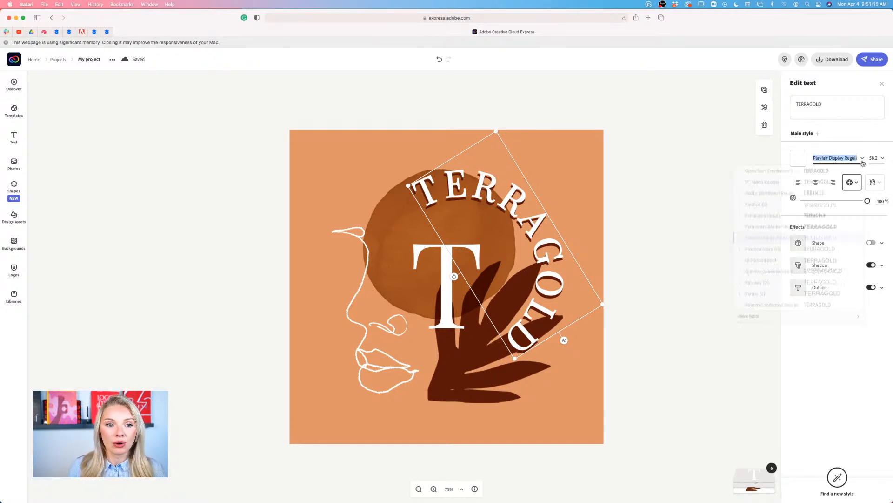
scroll(797, 294, "down", 10)
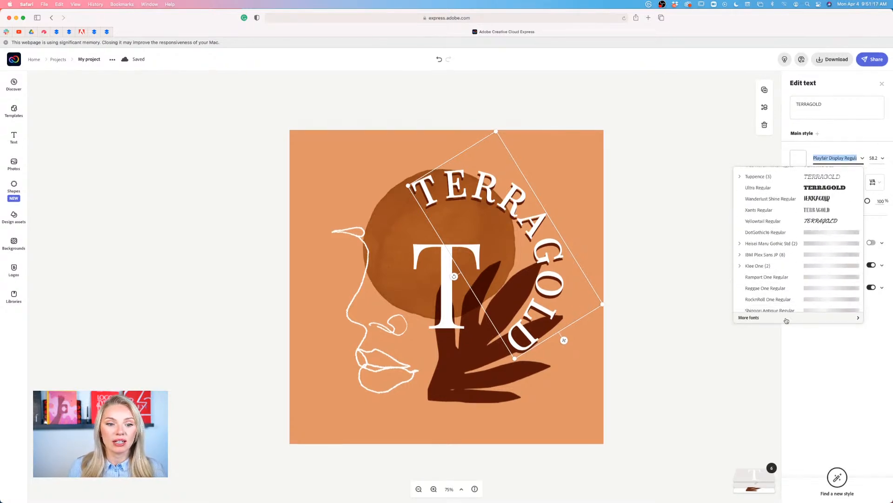
left_click(765, 319)
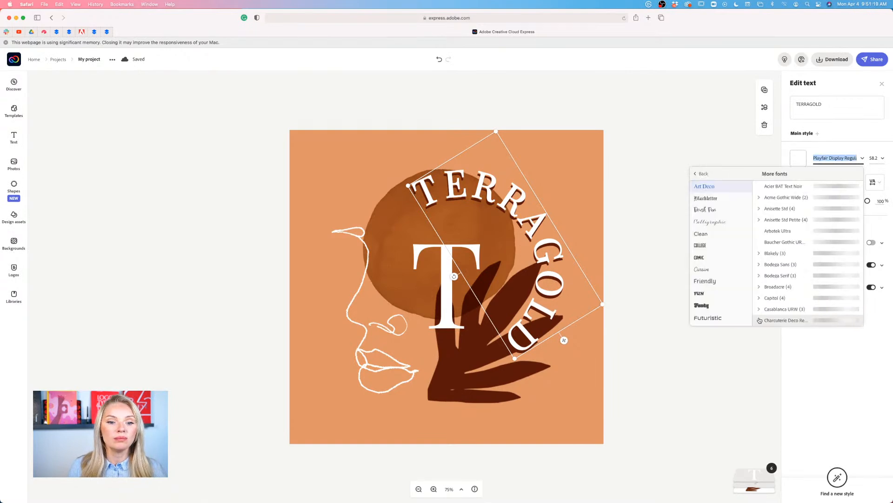
scroll(813, 307, "down", 5)
scroll(814, 308, "down", 10)
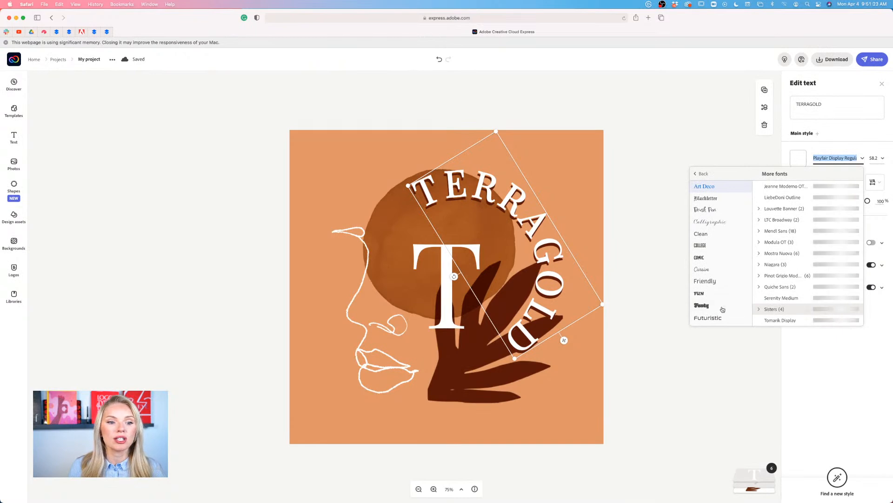
scroll(699, 308, "down", 5)
scroll(699, 307, "up", 5)
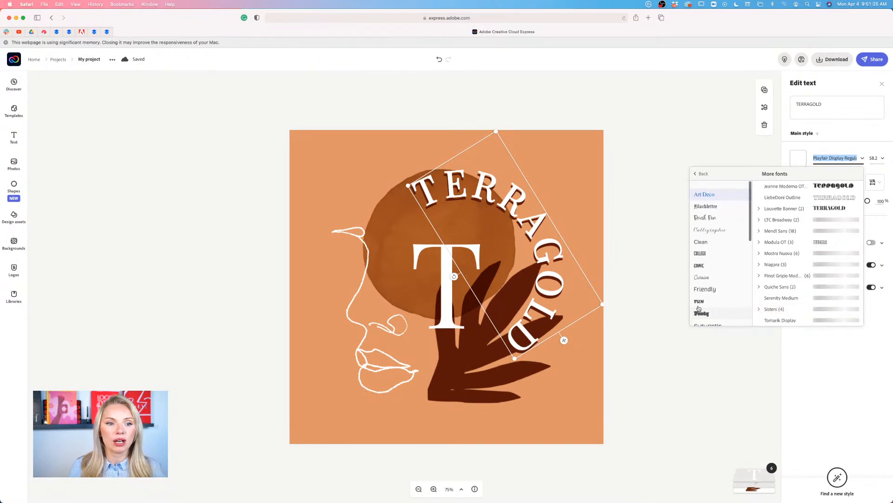
left_click(699, 173)
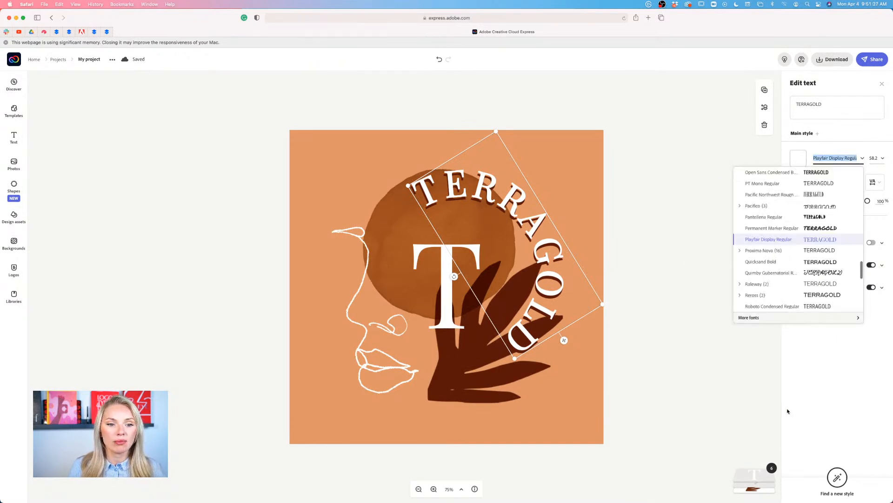
- Go to the uploaded fonts and open the file chooser for adding a font, cancel it without picking a file, and deselect the text
scroll(827, 257, "up", 10)
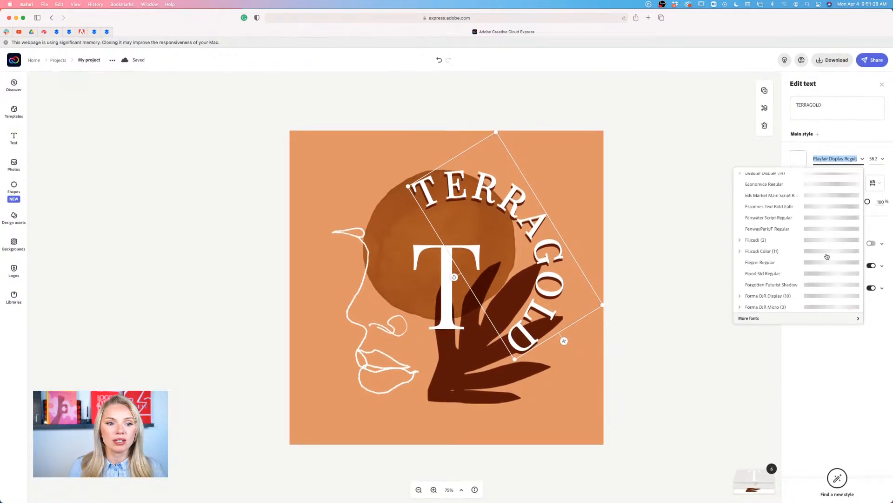
scroll(835, 269, "up", 5)
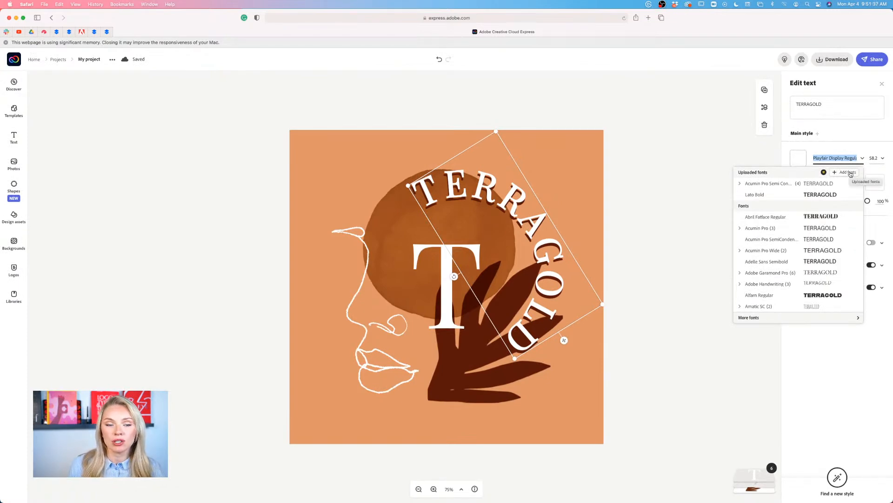
left_click(845, 175)
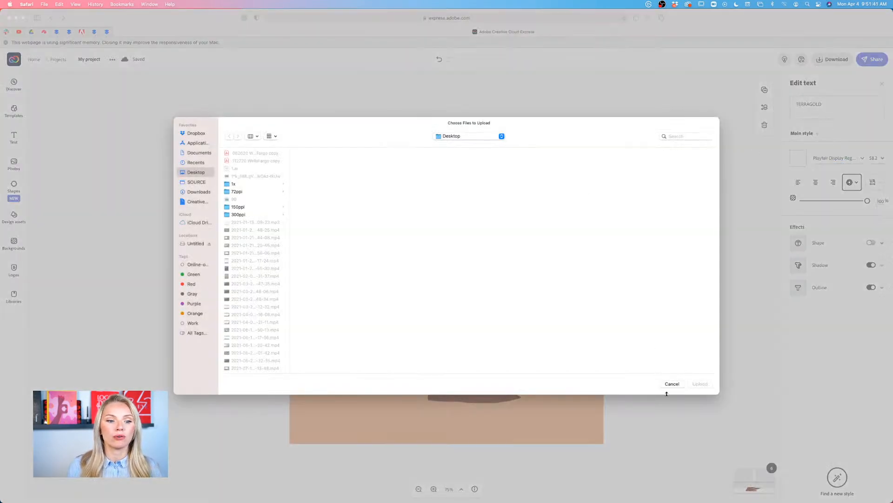
left_click(672, 384)
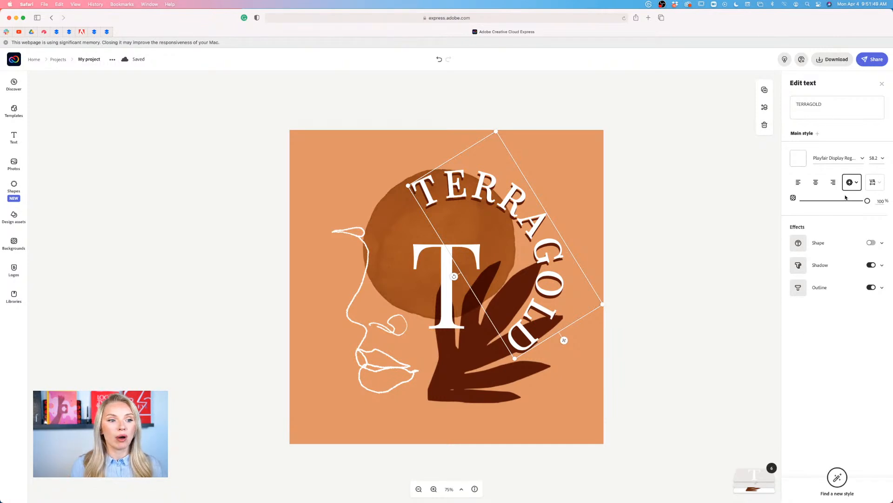
left_click(635, 307)
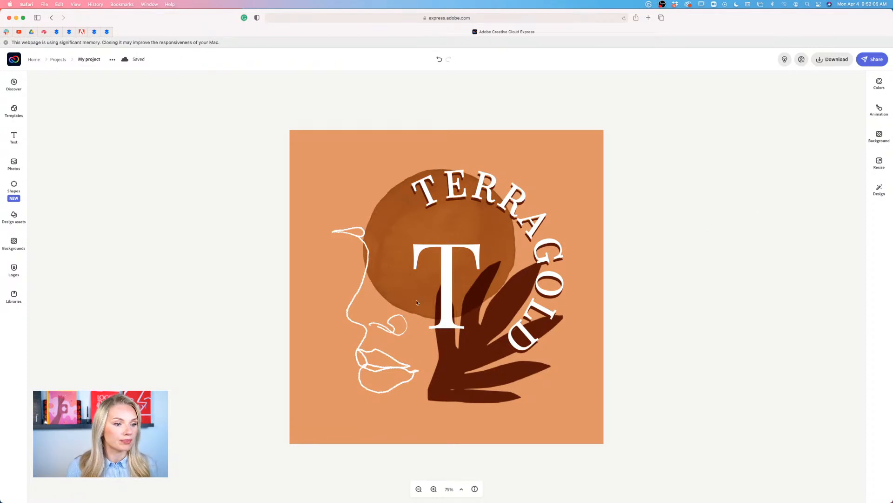
- Enlarge the T monogram to size 249 and centre it on the canvas
left_click(444, 294)
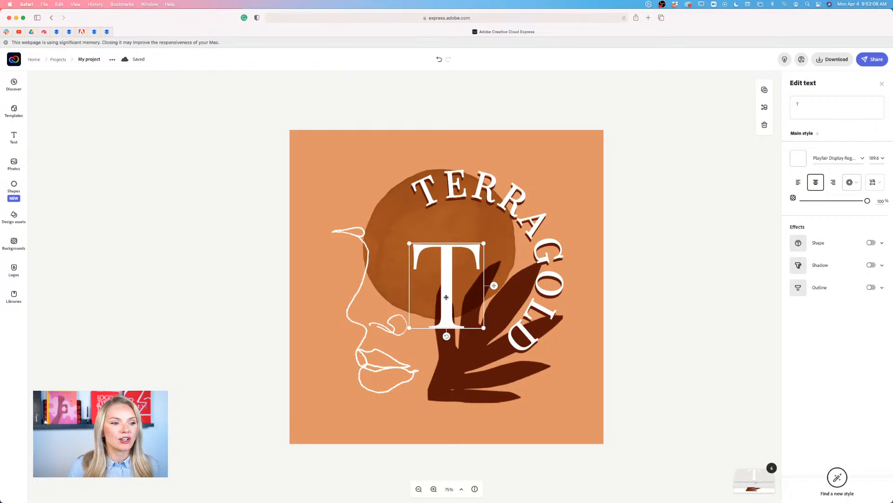
left_click_drag(485, 243, 508, 217)
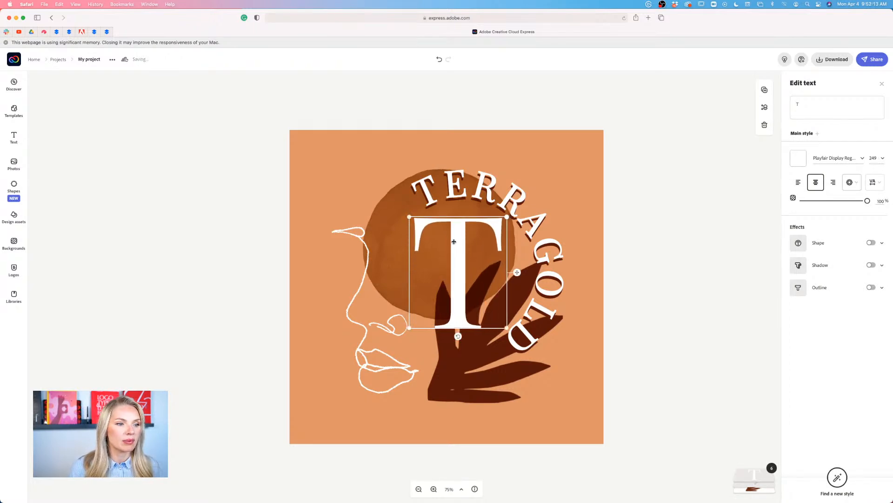
mouse_move(456, 242)
left_mouse_down()
mouse_move(442, 258)
mouse_move(447, 253)
left_mouse_up()
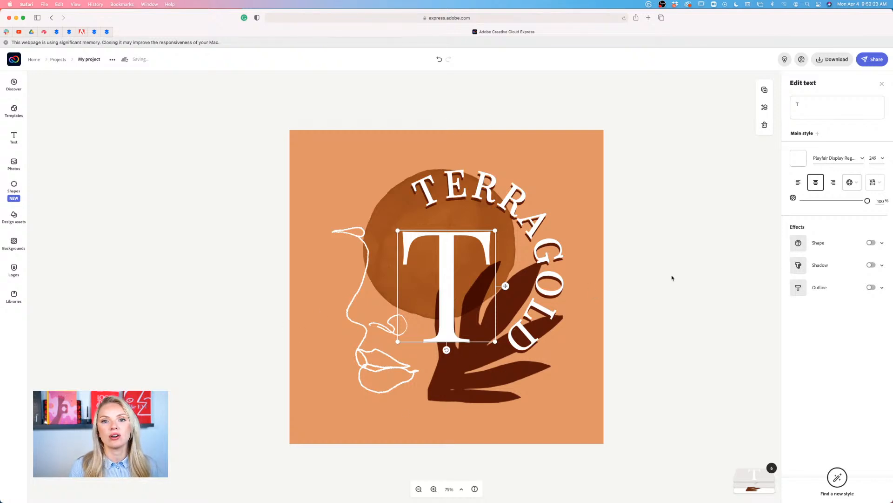
left_click_drag(448, 293, 448, 294)
left_click(643, 246)
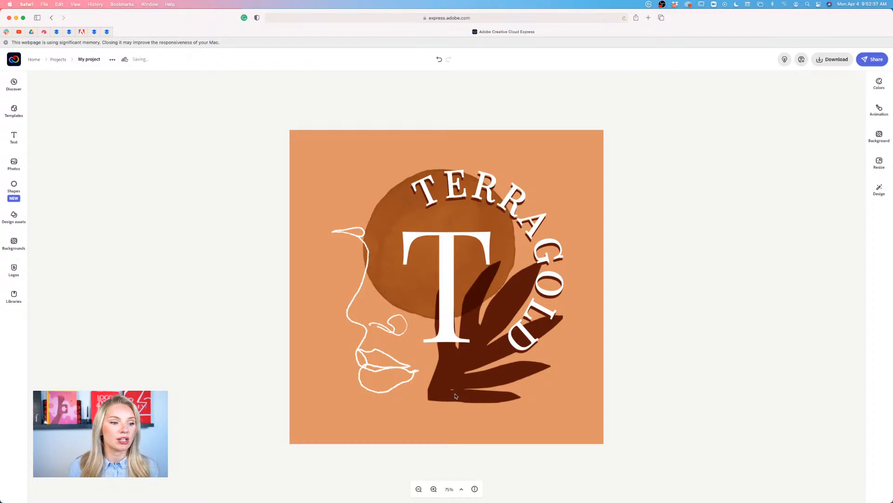
- Enlarge the dark brown plant shape slightly, and try deleting it from the logo before undoing the deletion
left_click(447, 378)
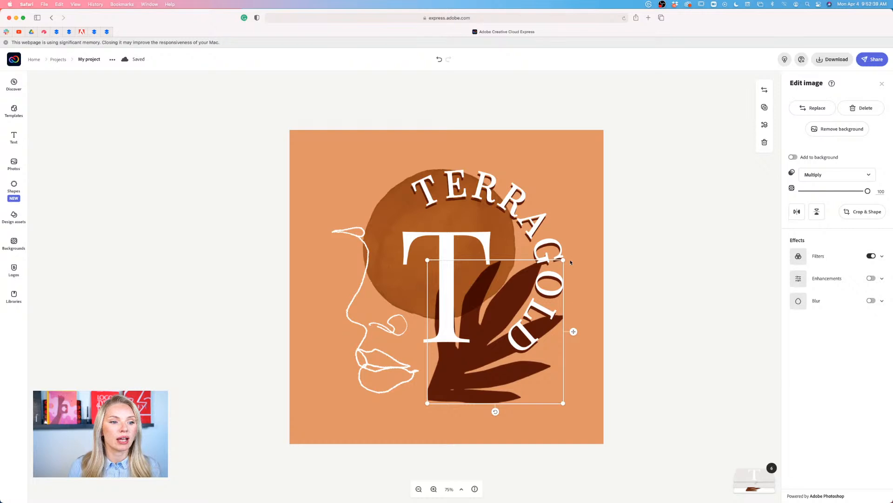
mouse_move(563, 260)
left_mouse_down()
mouse_move(600, 230)
mouse_move(565, 258)
left_mouse_up()
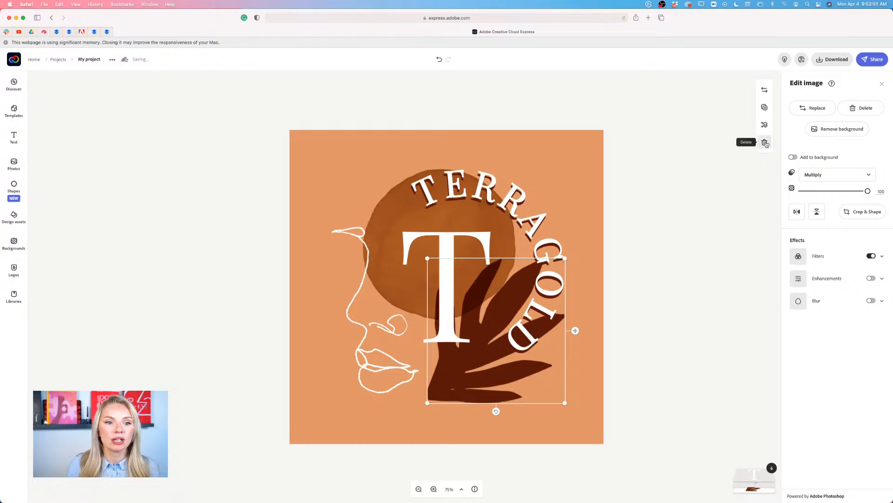
left_click(725, 258)
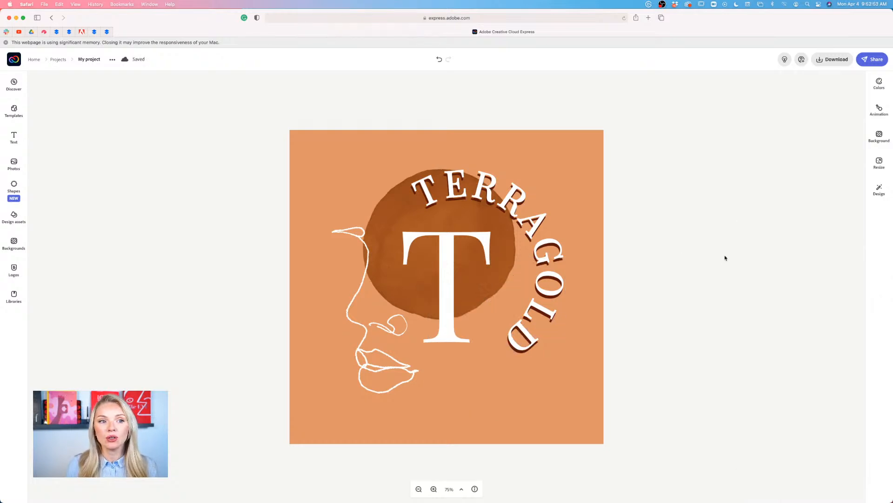
left_click(440, 59)
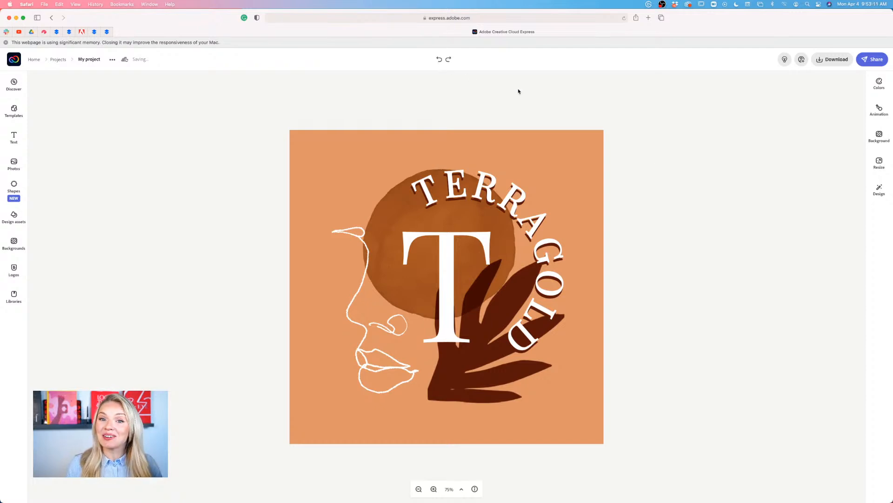
- Return to the Projects overview and duplicate the newest TERRAGOLD logo project as "My project copy"
left_click(58, 59)
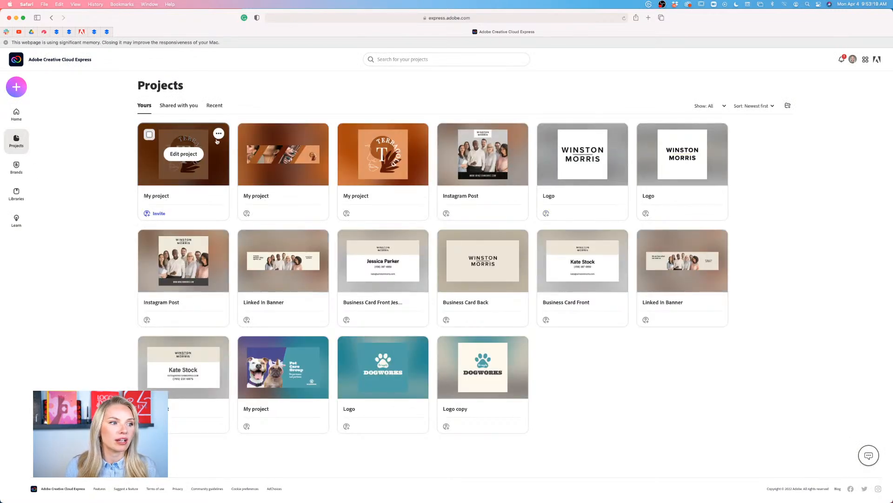
left_click(218, 135)
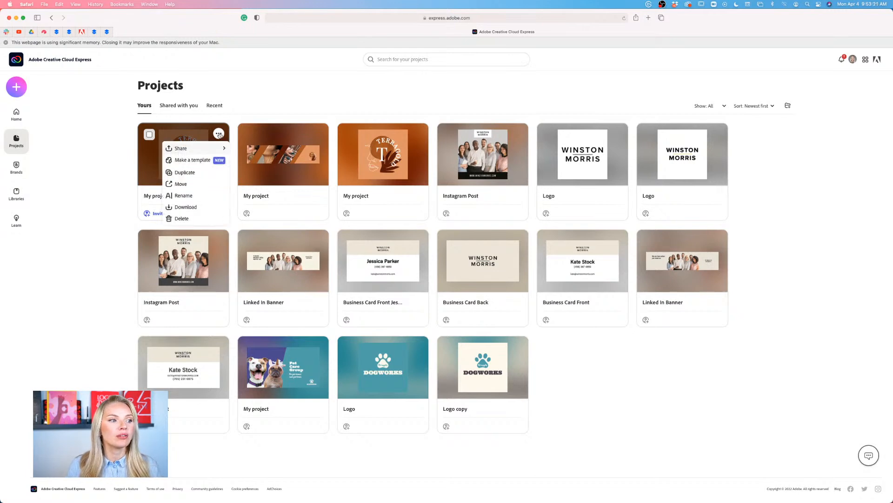
left_click(184, 172)
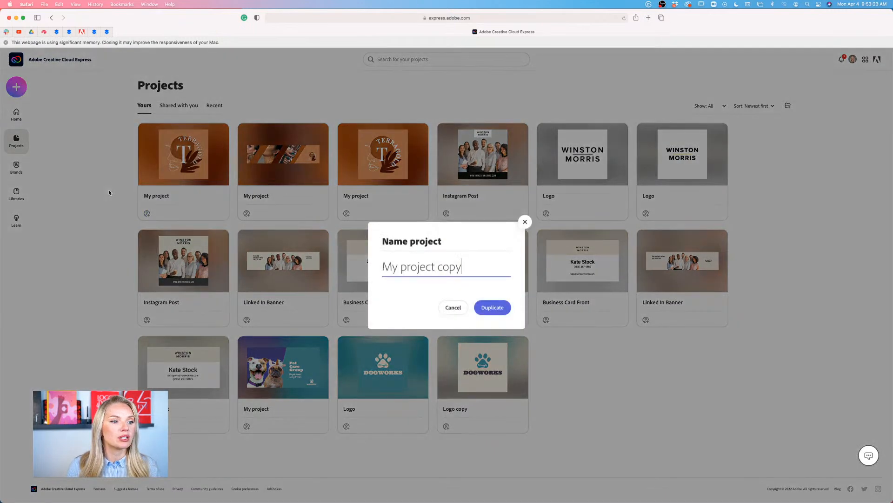
left_click(499, 309)
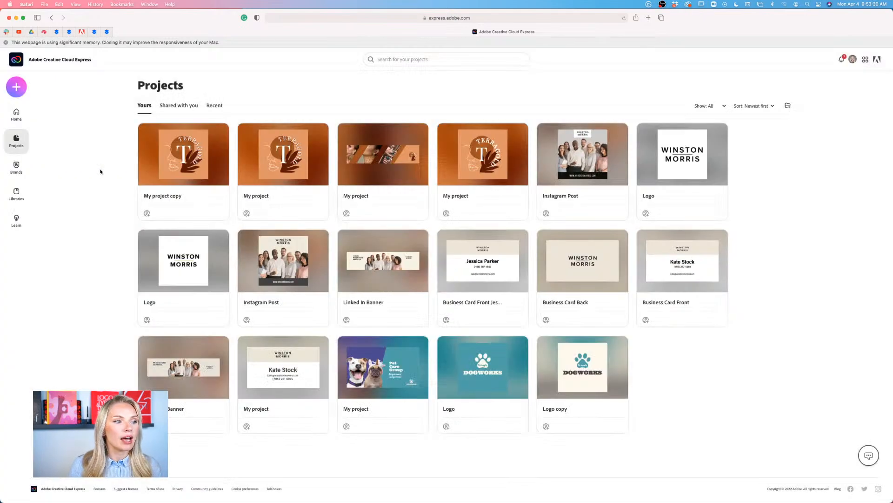
- Open "My project copy" for editing and dismiss the design variations to show only the logo
mouse_move(160, 173)
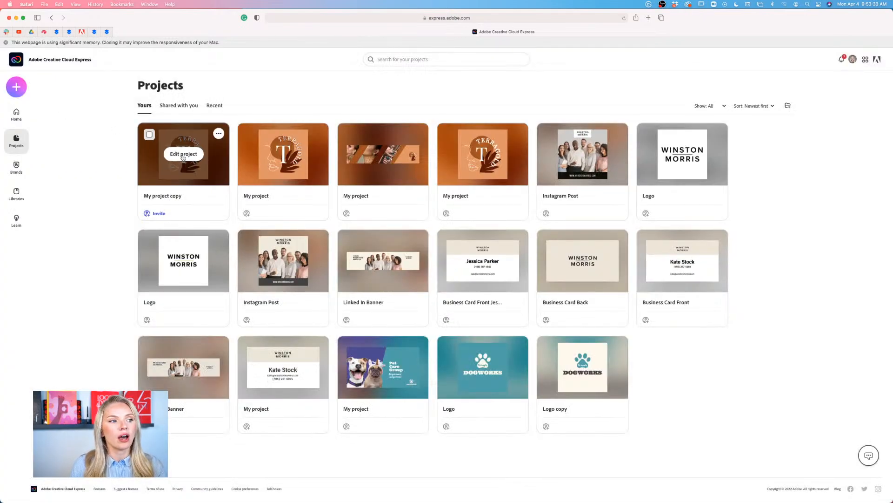
left_click(183, 155)
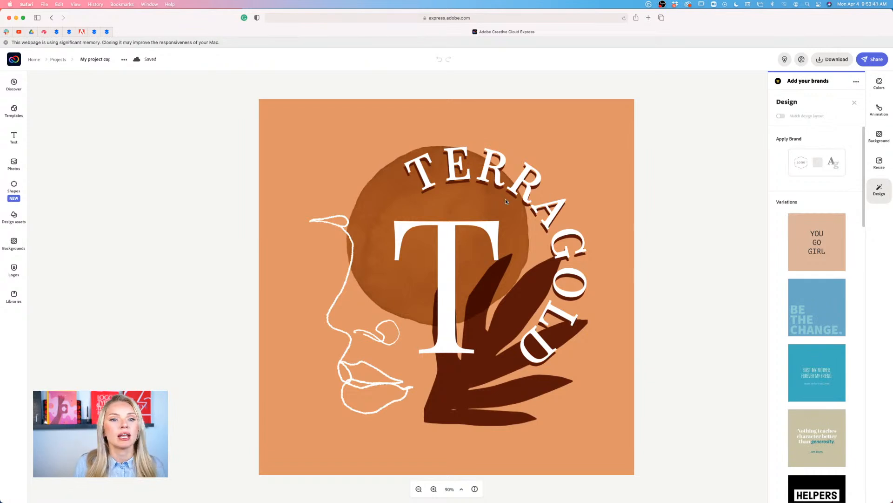
left_click(712, 181)
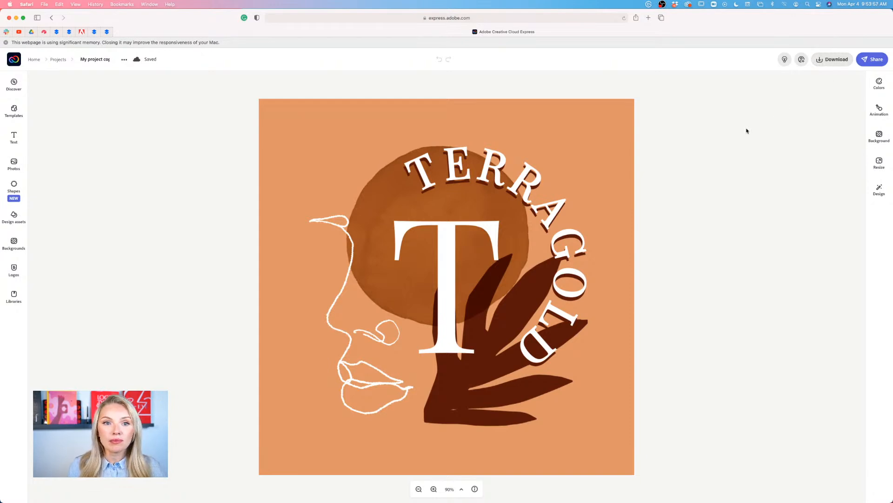
- Download the logo as a PNG with a transparent background
left_click(834, 62)
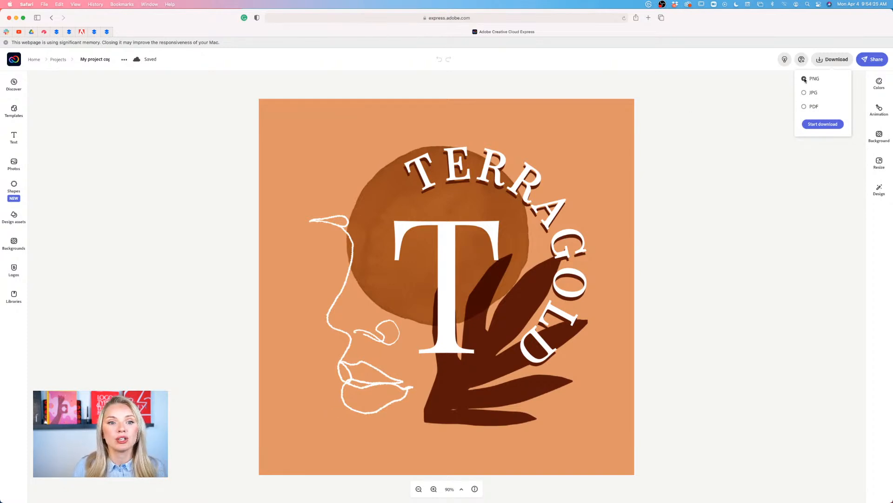
left_click(822, 124)
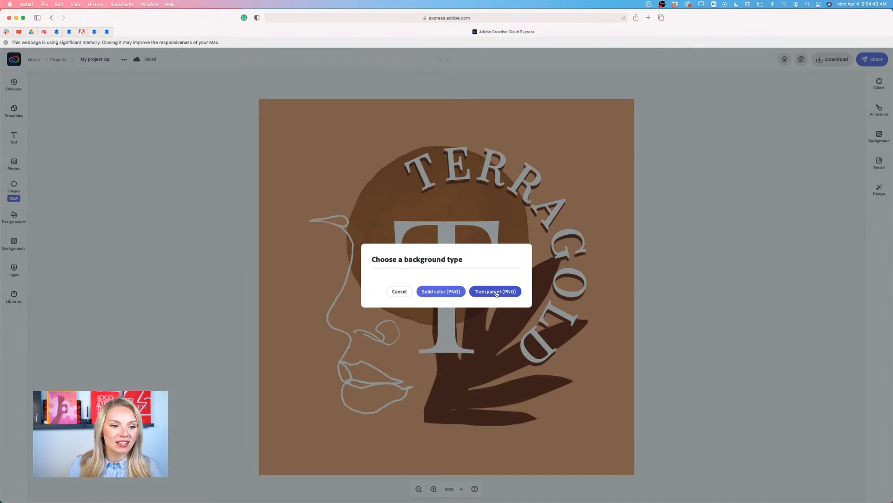
left_click(497, 294)
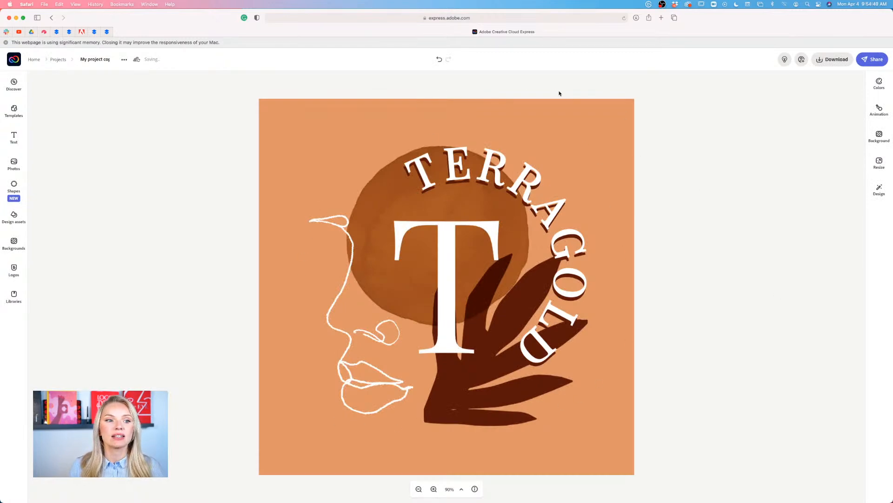
- Download the TERRAGOLD logo in PNG format with its orange background
left_click(833, 59)
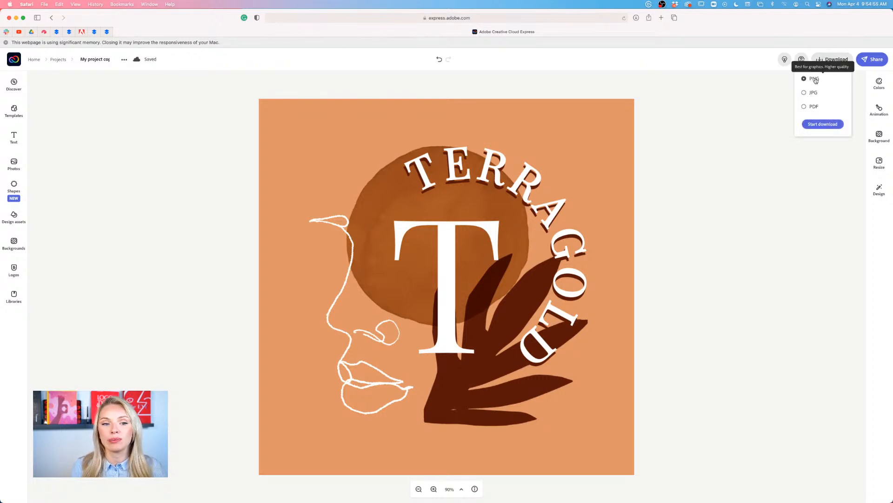
left_click(824, 124)
left_click(442, 291)
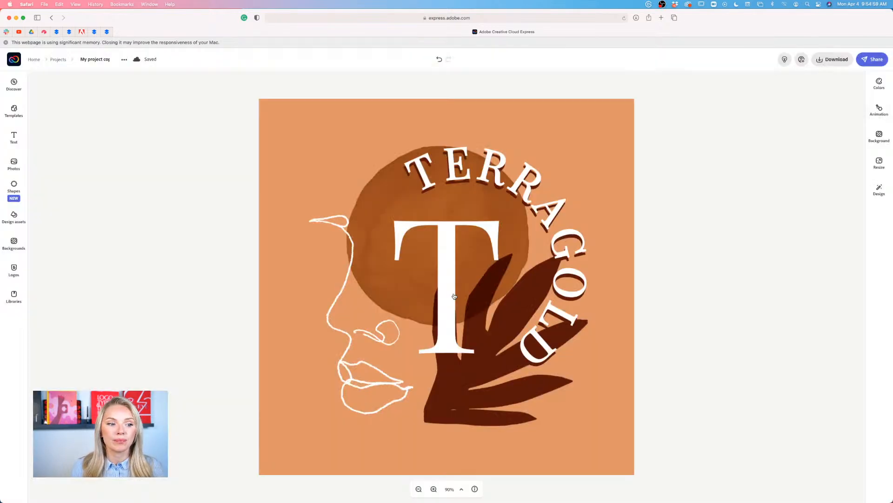
- Look over the logo's download formats, selecting PDF, and close the options without starting a download
left_click(832, 61)
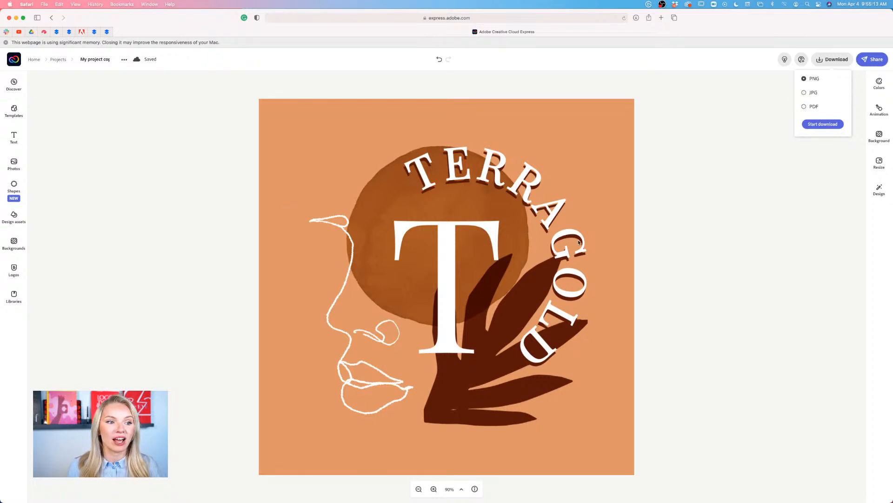
left_click(814, 107)
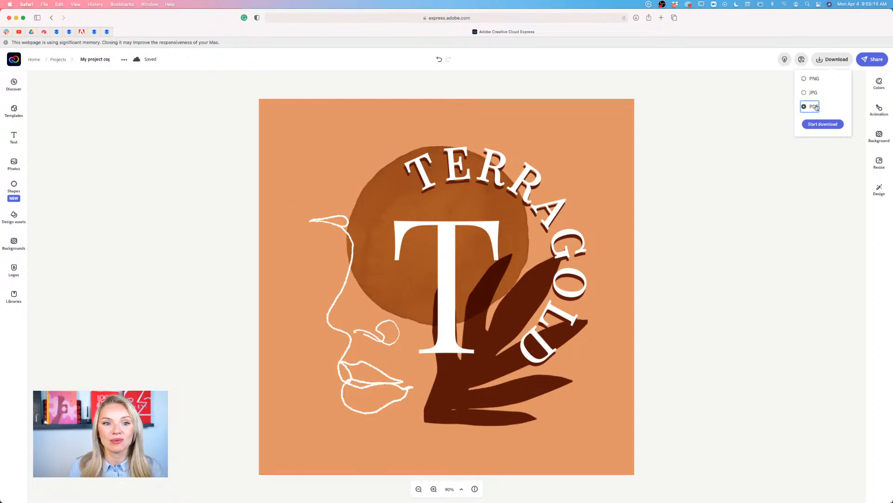
left_click(769, 123)
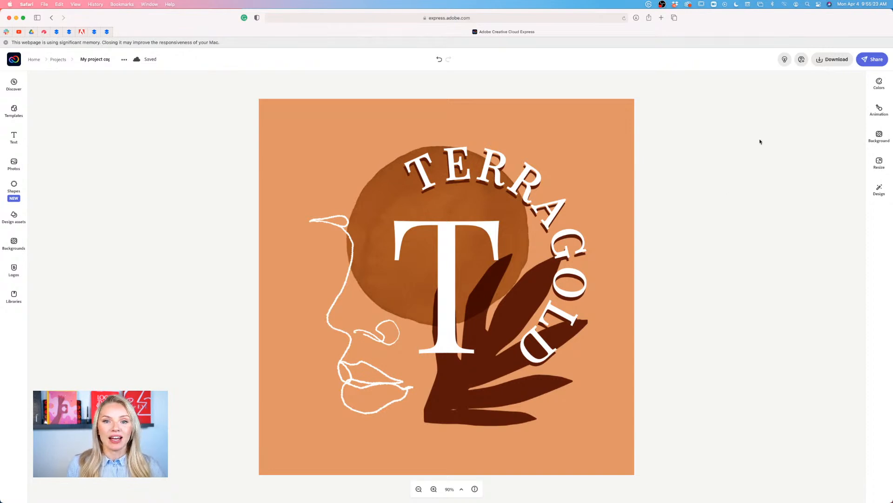
left_click(829, 61)
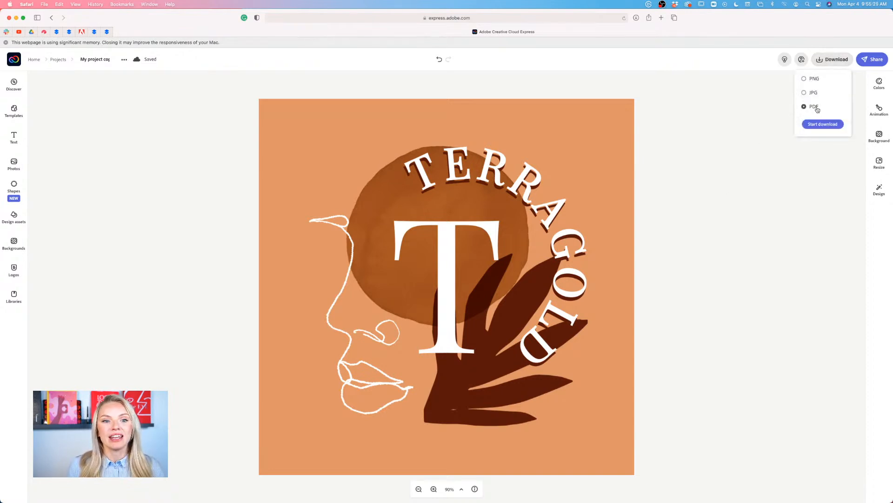
left_click(751, 134)
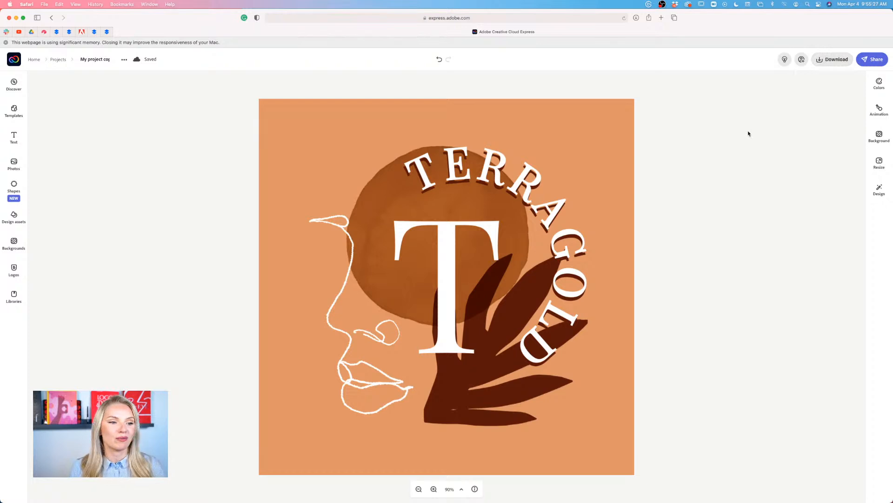
- Return from the logo copy to the Projects overview
left_click(59, 60)
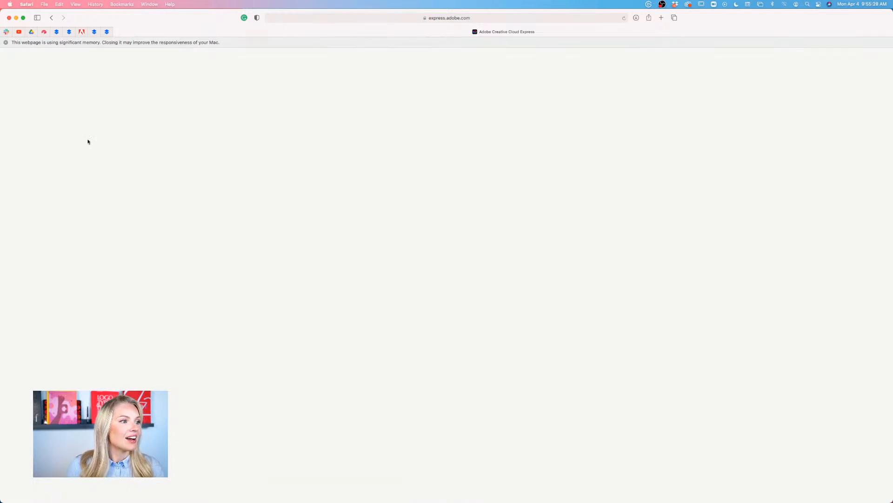